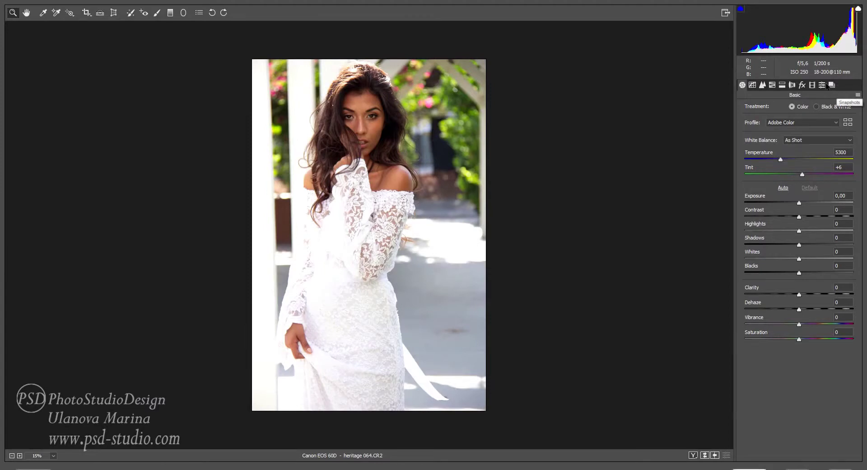
Try SUMMER presets 1, 2 and Emerald, then settle on Camera Raw preset 28
left_click(832, 85)
left_click(763, 122)
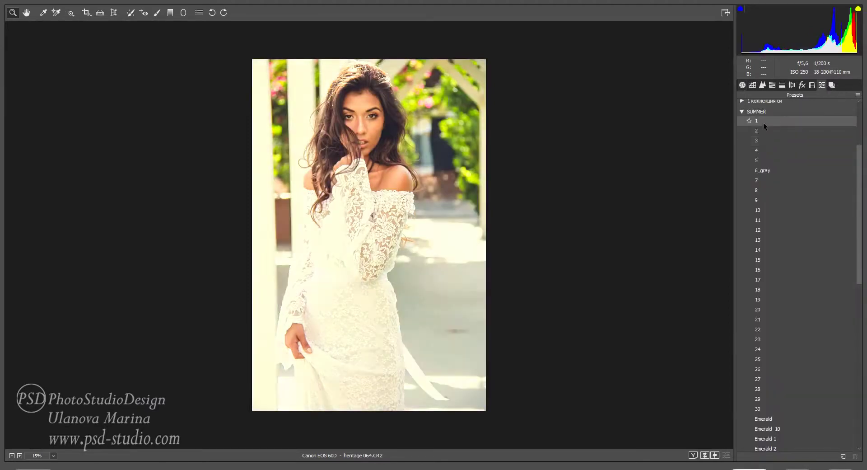
left_click(759, 129)
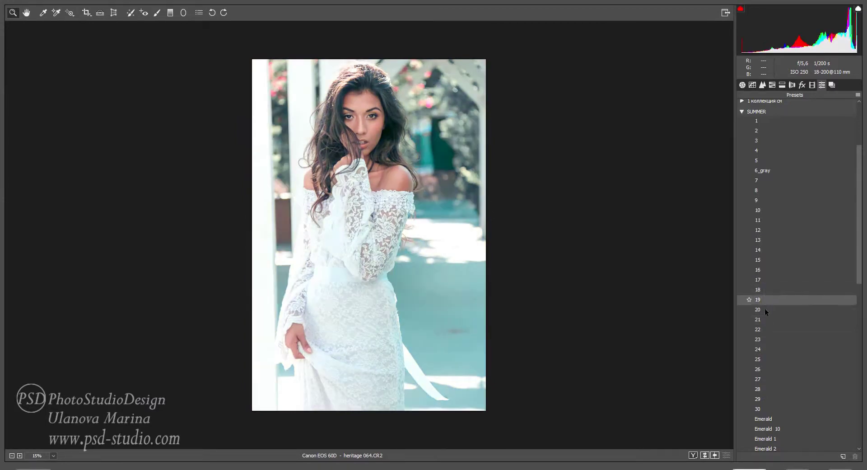
scroll(764, 310, "down", 4)
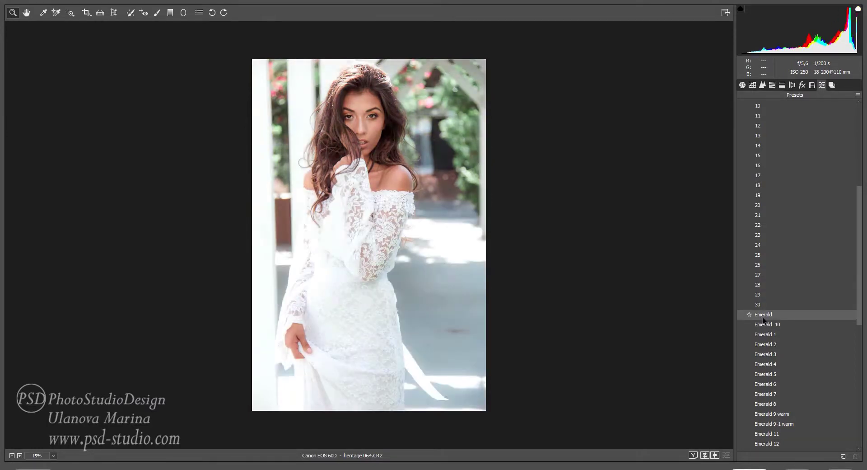
left_click(763, 318)
left_click(762, 284)
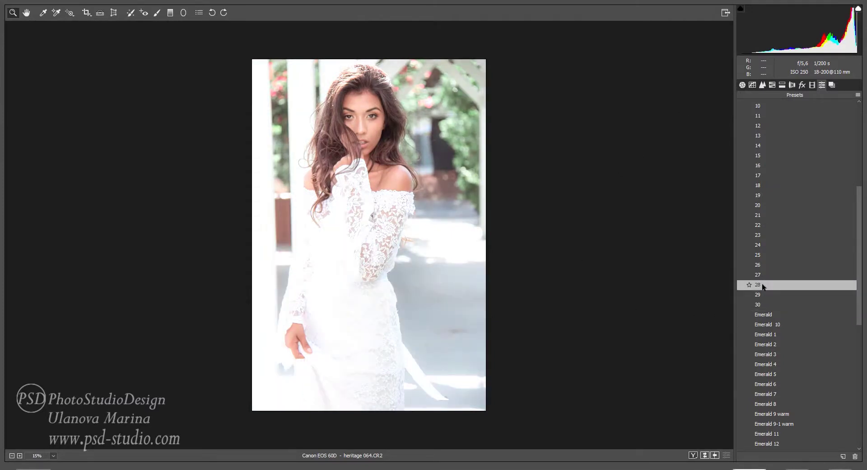
left_click(742, 85)
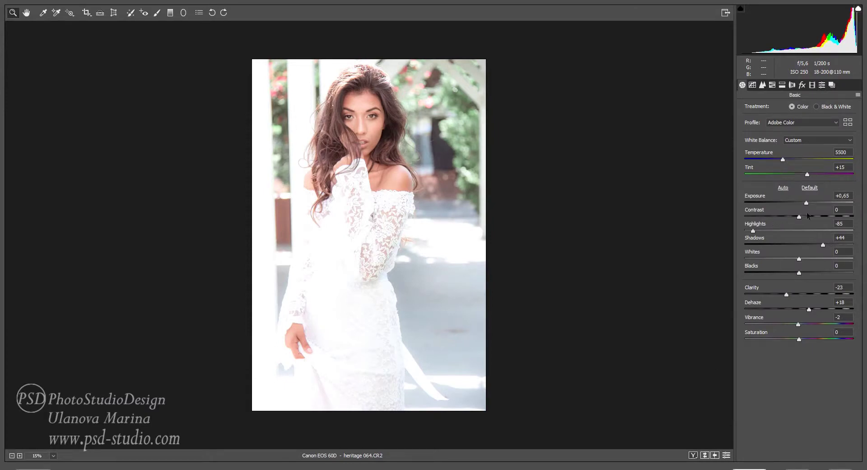
Set Exposure to +0.15 and Shadows to +59, lower Whites, and reset Clarity to 0
left_click_drag(806, 203, 801, 203)
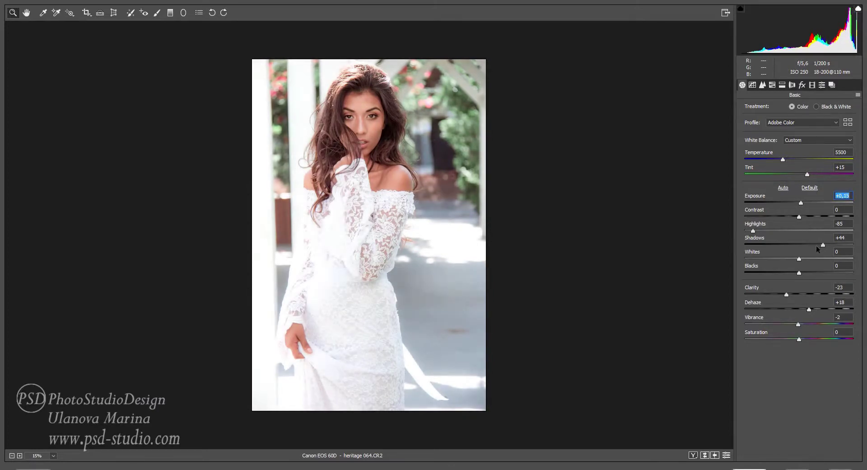
left_click_drag(823, 244, 831, 244)
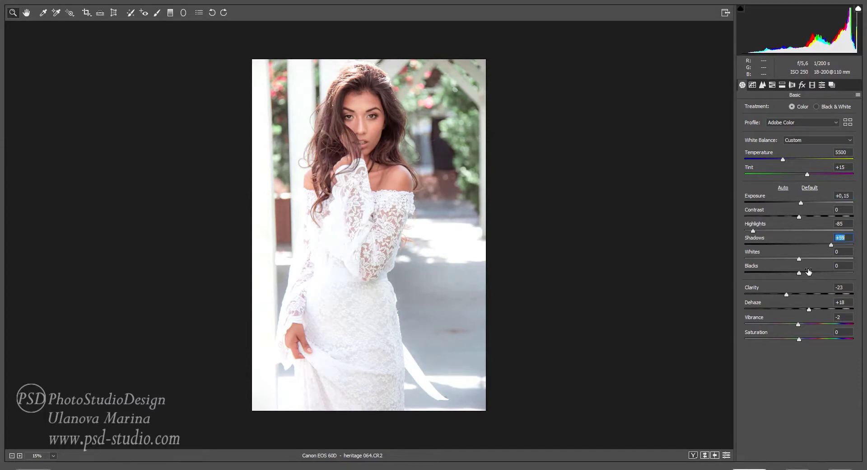
mouse_move(799, 259)
left_mouse_down()
mouse_move(763, 259)
mouse_move(771, 264)
left_mouse_up()
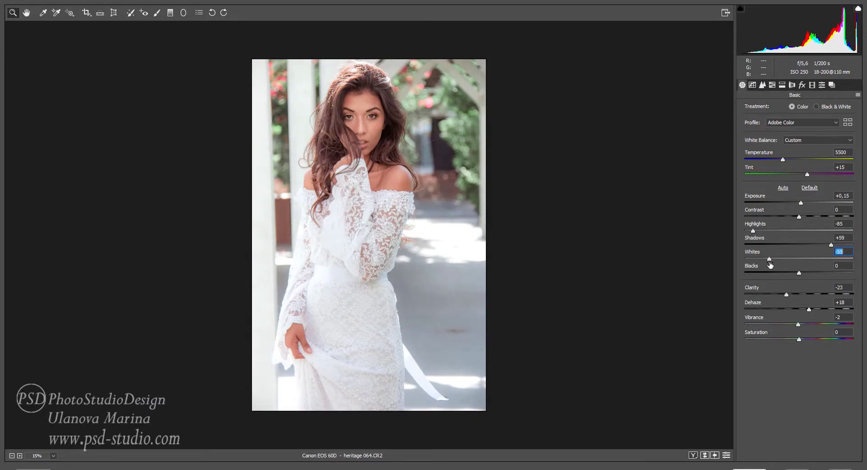
double_click(786, 295)
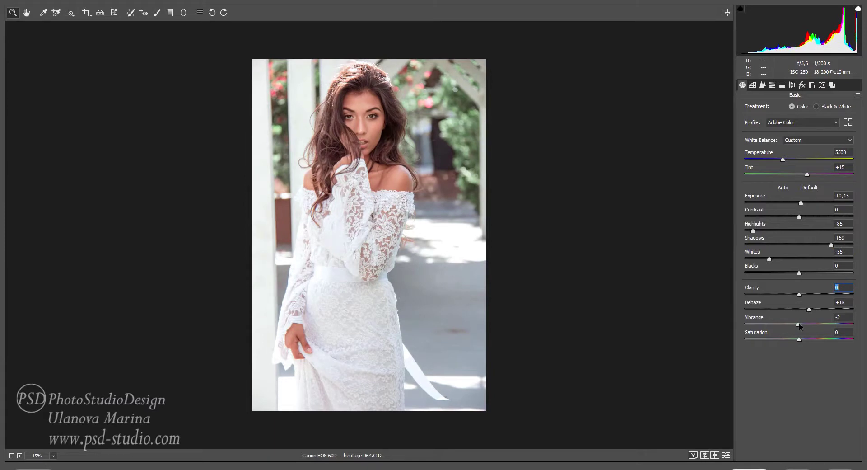
Cool the image to Temperature 4750 and reduce Vibrance
left_click_drag(799, 324, 797, 325)
left_click_drag(783, 159, 766, 160)
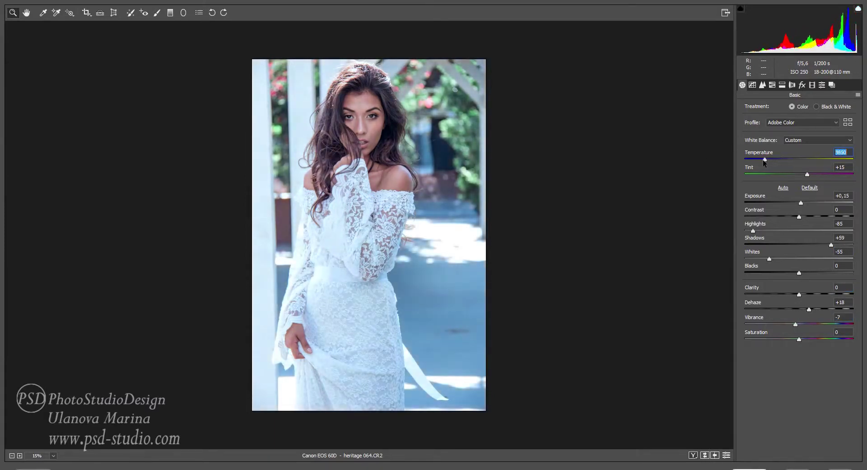
left_click_drag(766, 159, 774, 161)
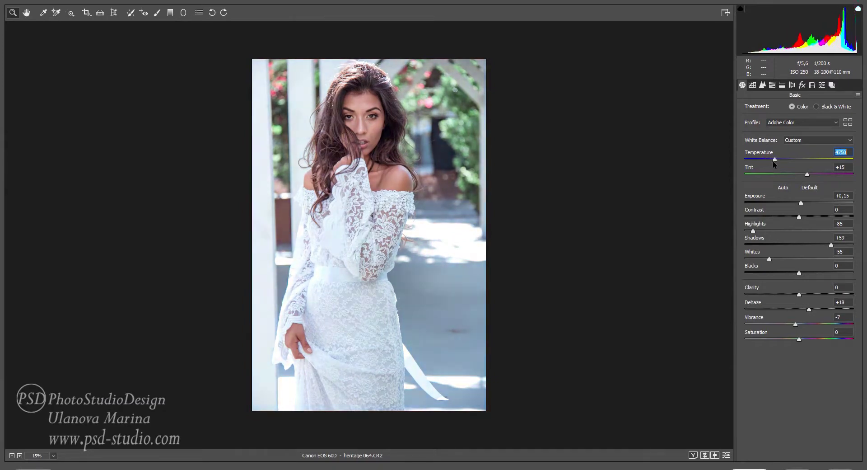
left_click_drag(796, 325, 789, 326)
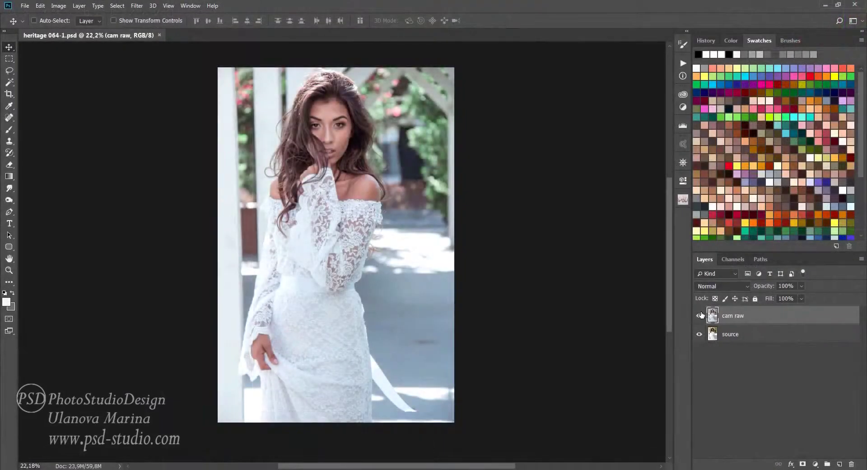
Compare cam raw against the source, then duplicate the cam raw layer
left_click(700, 315)
left_click(700, 316)
scroll(400, 356, "up", 1)
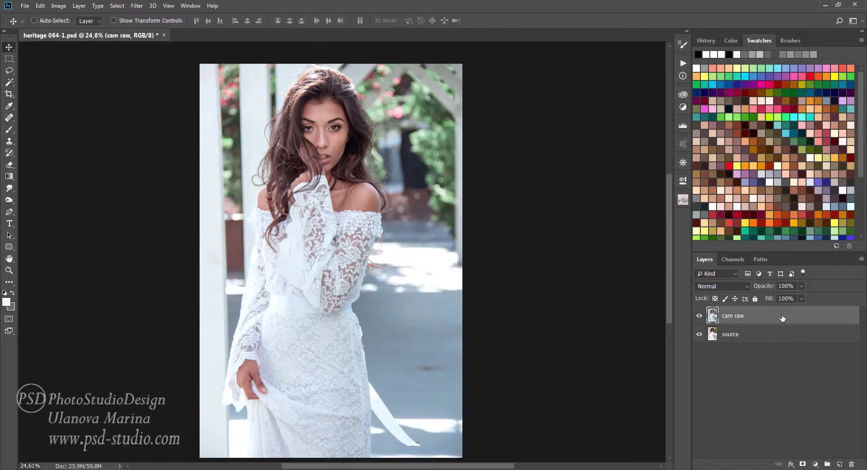
left_click_drag(785, 318, 839, 464)
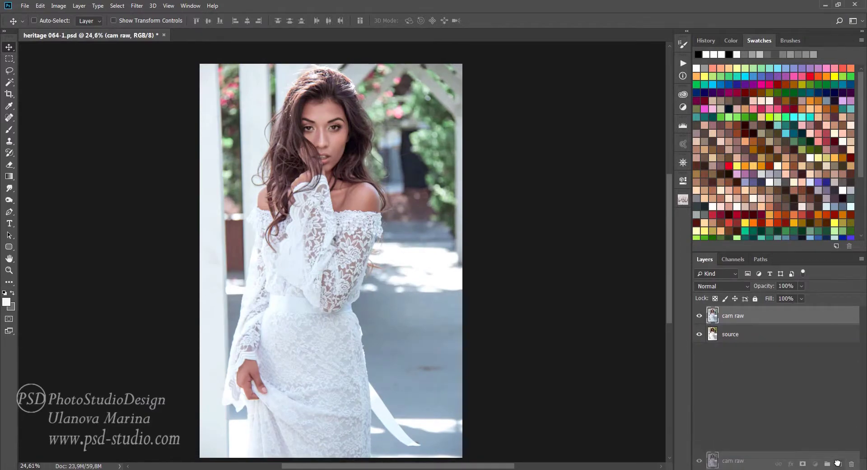
Liquify the copy's face with Eye Size 43 and Nose Height -31
left_click(137, 5)
left_click(149, 77)
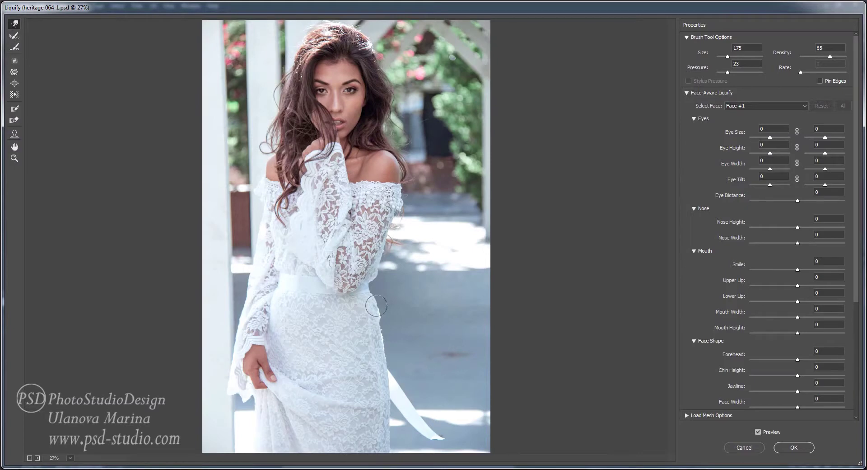
key("bracketleft")
key("bracketleft")
left_click_drag(771, 137, 830, 140)
mouse_move(798, 227)
left_mouse_down()
mouse_move(783, 228)
mouse_move(798, 227)
mouse_move(806, 244)
left_mouse_up()
key("Return")
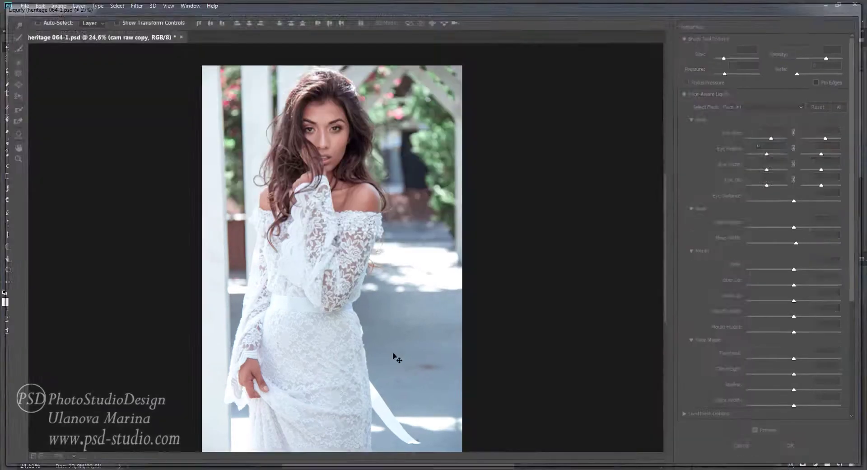
Compare the reshaped cam raw copy layer before and after by toggling its visibility
left_click(699, 316)
left_click(700, 316)
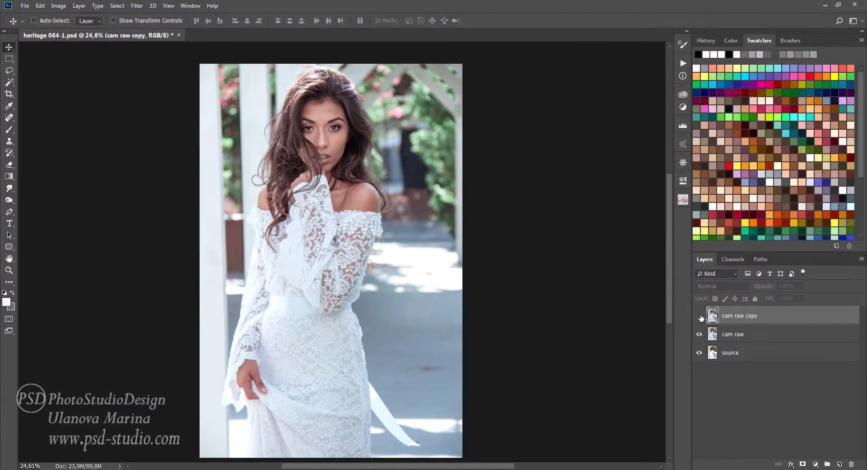
left_click(701, 316)
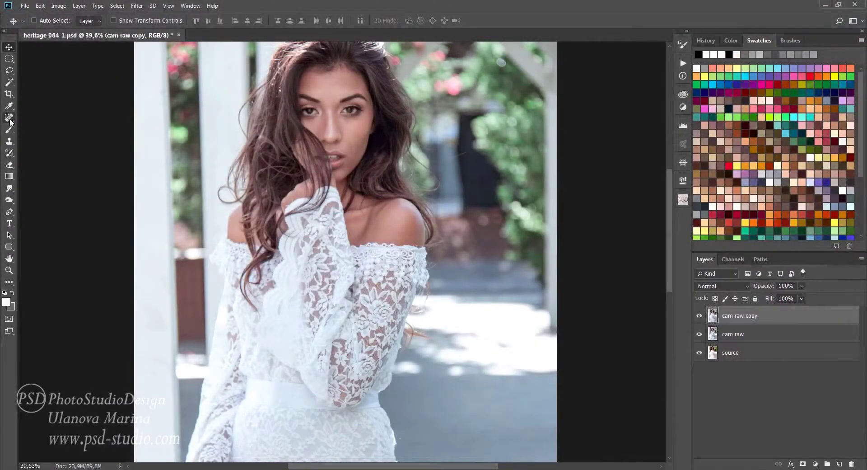
Patch a small skin blemish on the shoulder, then duplicate the cam raw copy layer
left_click(9, 118)
left_click(49, 135)
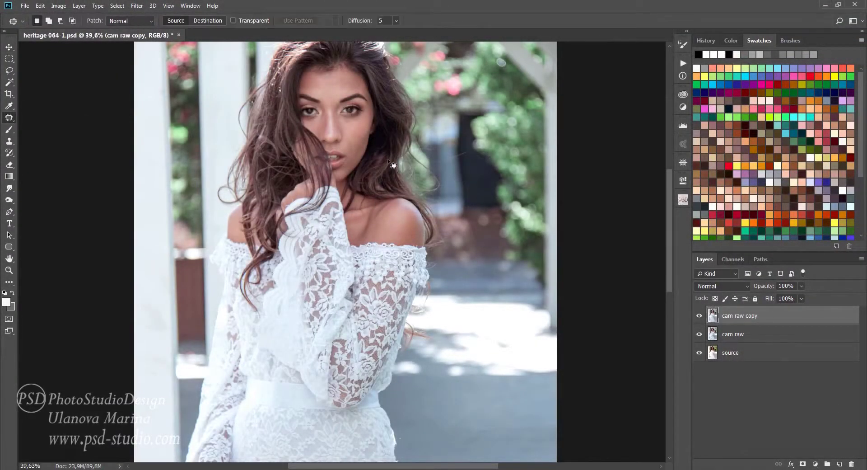
key("ctrl+plus")
left_click_drag(355, 118, 356, 120)
key("ctrl+h")
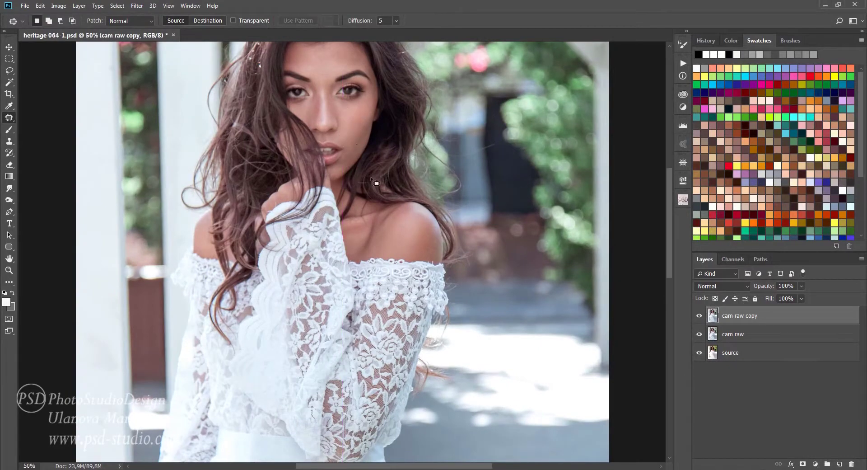
key("ctrl+d")
key("ctrl+plus")
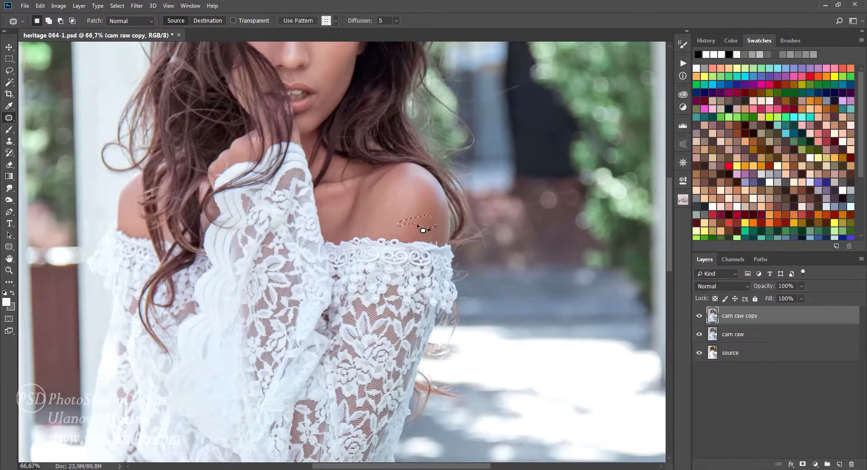
key("ctrl+minus")
key("ctrl+minus")
scroll(561, 344, "right", 2)
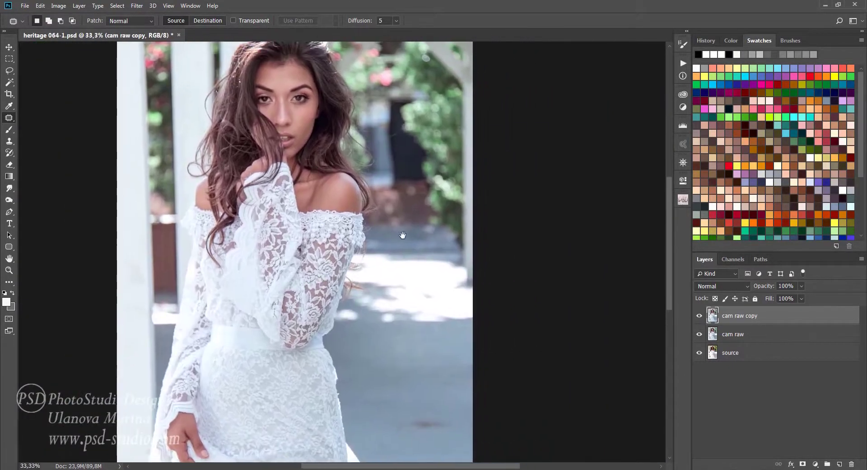
left_click_drag(825, 318, 839, 464)
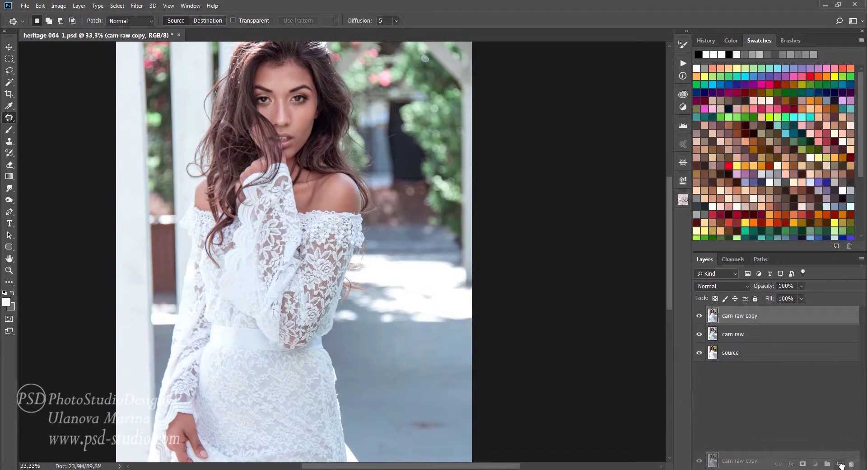
Run the Summer frequency-separation action with a Gaussian Blur radius of 3,0
left_click(683, 199)
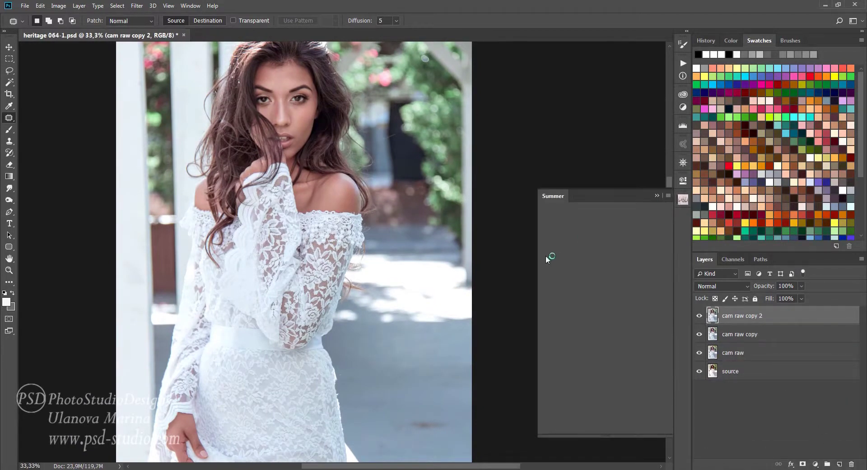
left_click(615, 285)
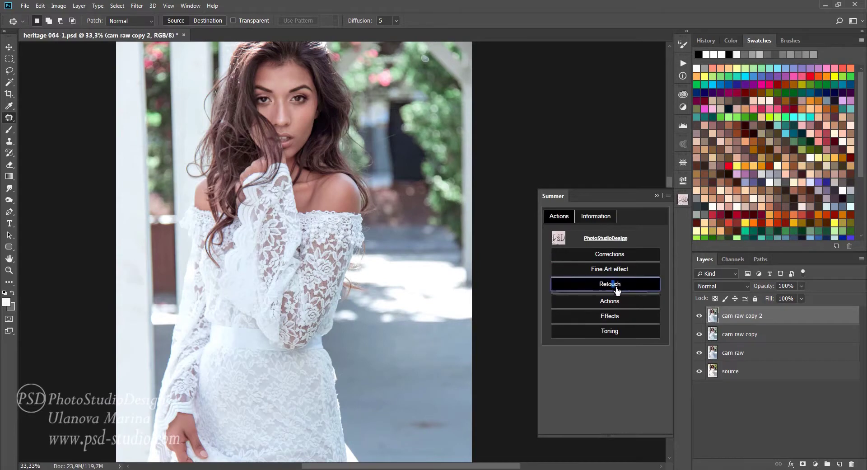
scroll(668, 271, "down", 3)
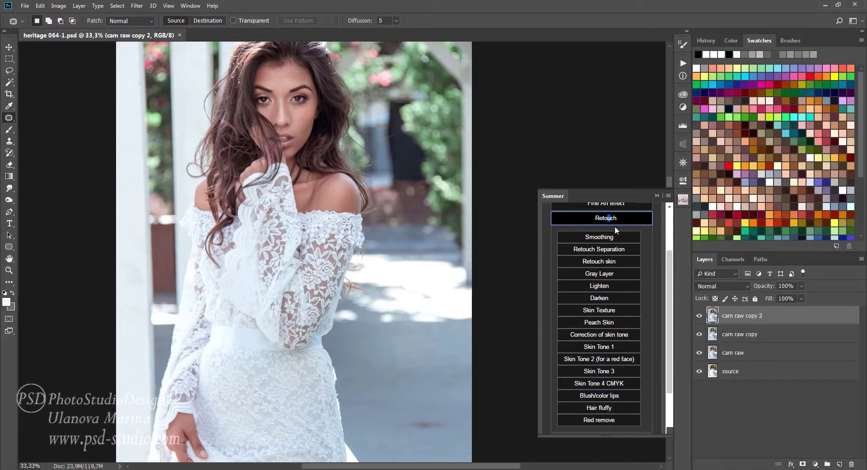
left_click(617, 250)
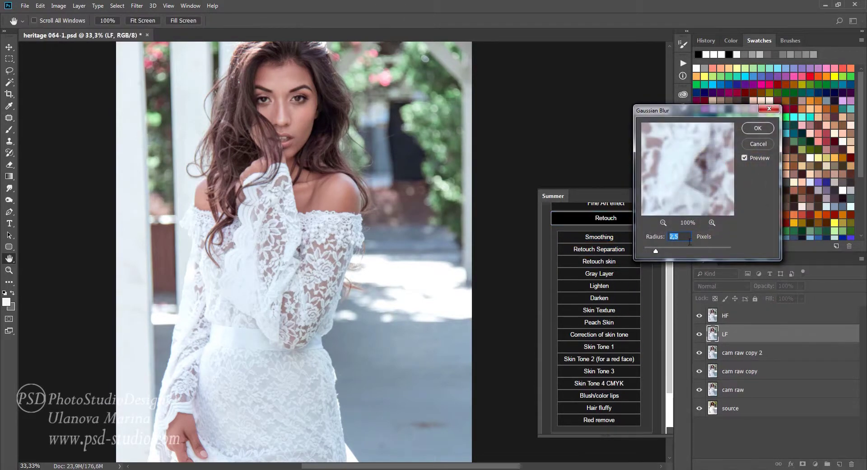
left_click_drag(656, 251, 664, 255)
left_click_drag(688, 149, 688, 186)
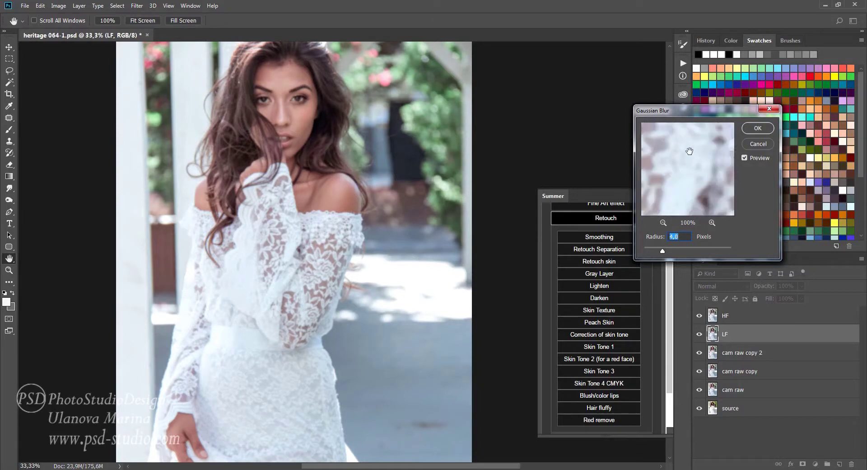
left_click(753, 129)
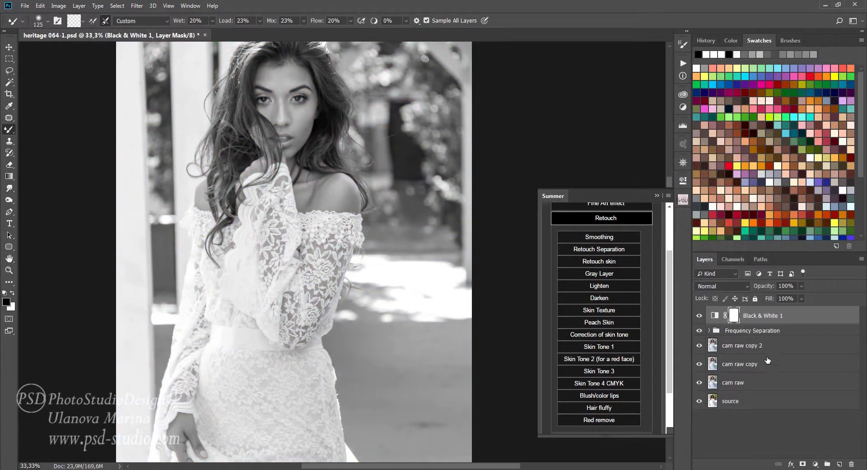
Hide Black & White 1 and HF, then even cheek and shoulder tones on Luminosity Painting
left_click(700, 316)
left_click(709, 331)
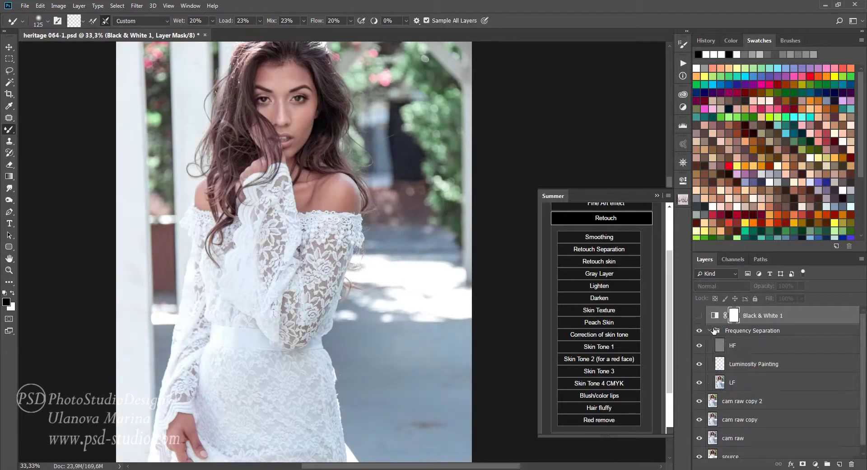
left_click(720, 368)
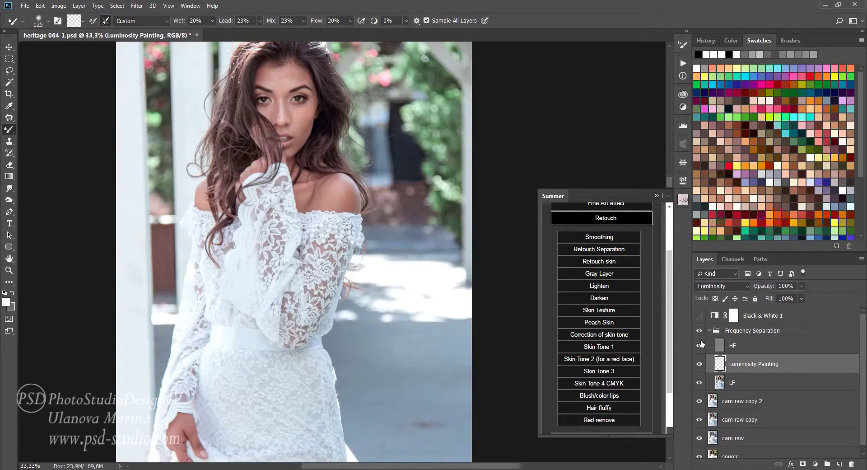
left_click(699, 346)
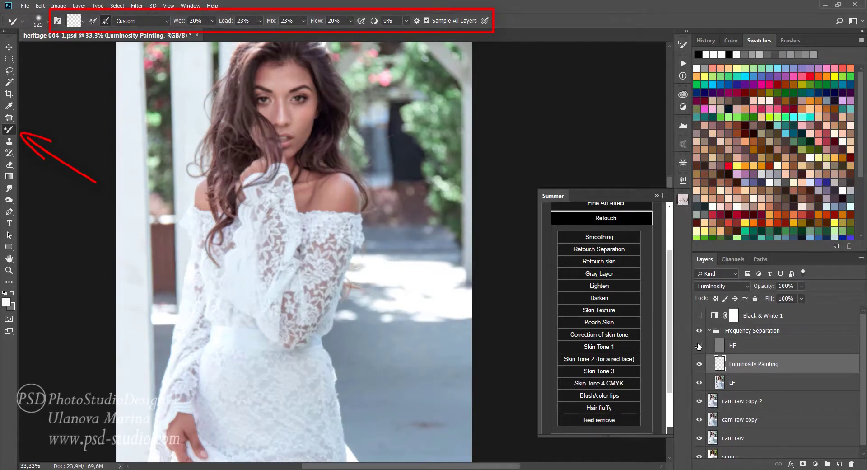
scroll(158, 182, "up", 3)
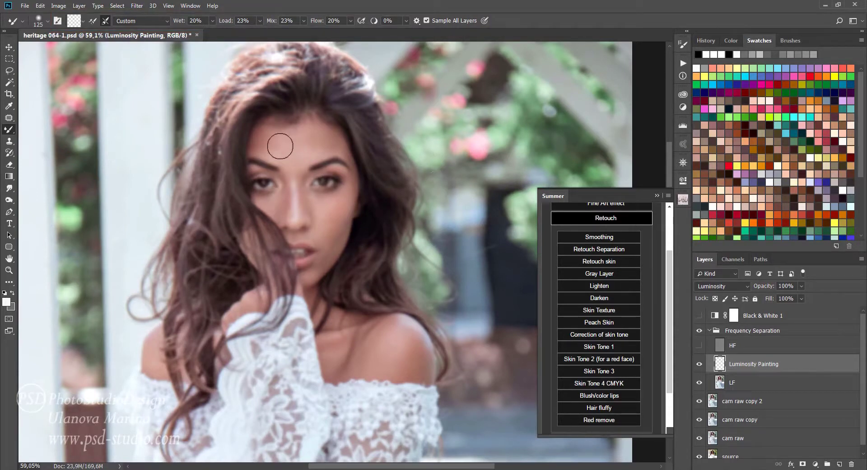
left_click_drag(316, 229, 345, 206)
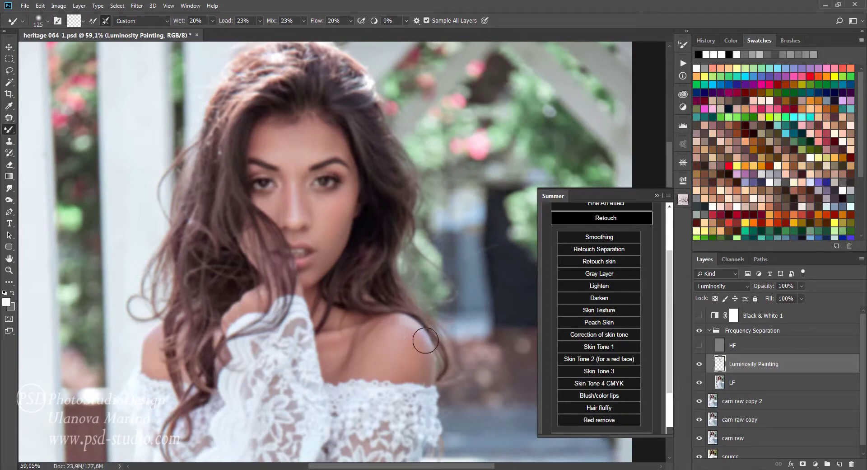
left_click(370, 269, "alt")
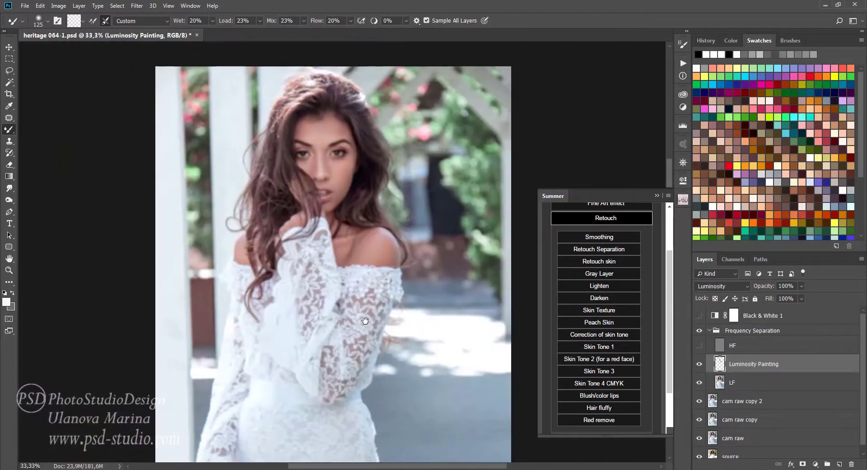
Show HF again, collapse the Frequency Separation group, and compare it on and off
left_click(699, 345)
left_click(710, 330)
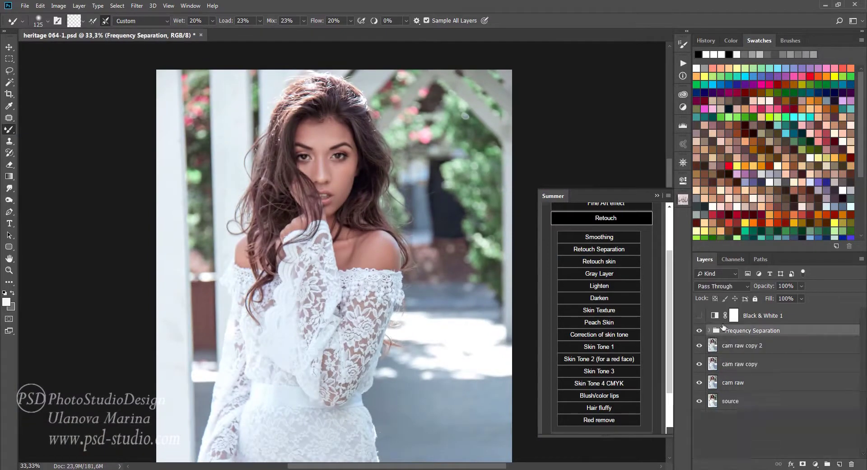
left_click(700, 332)
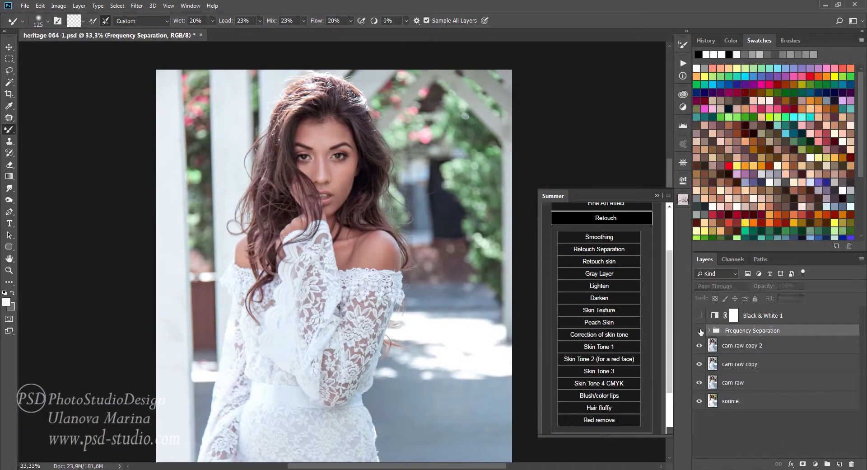
left_click(700, 332)
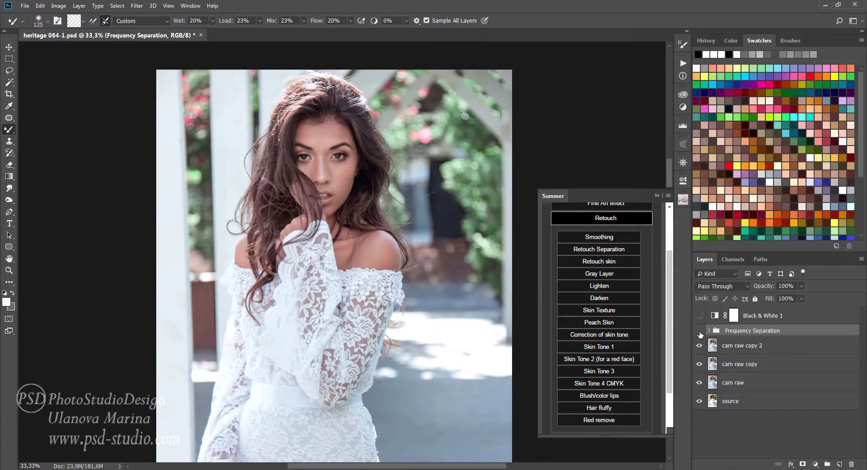
left_click(699, 333)
left_click(700, 332)
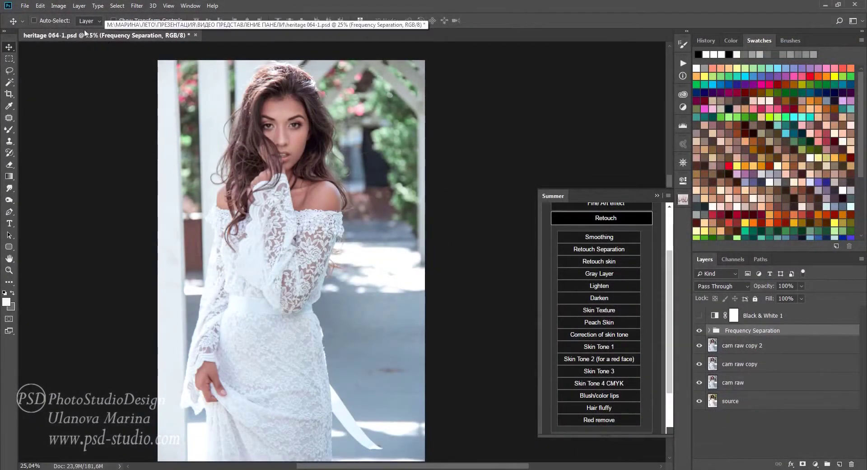
Create a duplicate copy of the whole image
left_click(58, 6)
left_click(68, 130)
left_click(492, 117)
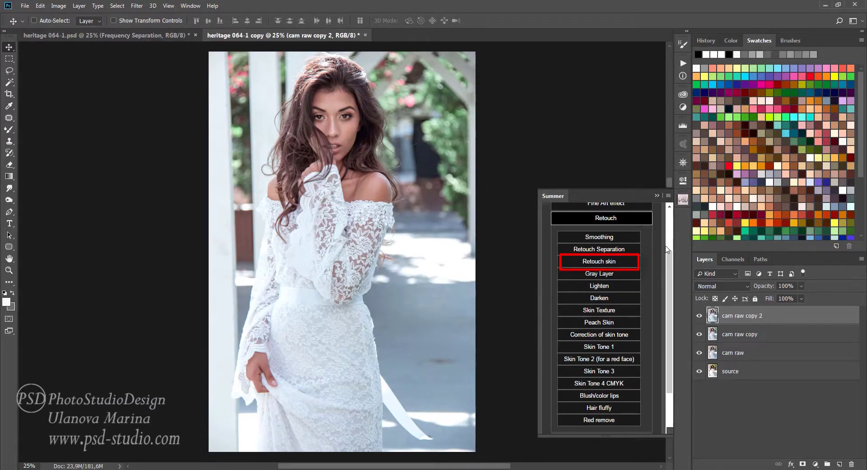
Run the skin retouch set-up and add 3,92% monochromatic Gaussian noise to Layer 1
left_click(609, 262)
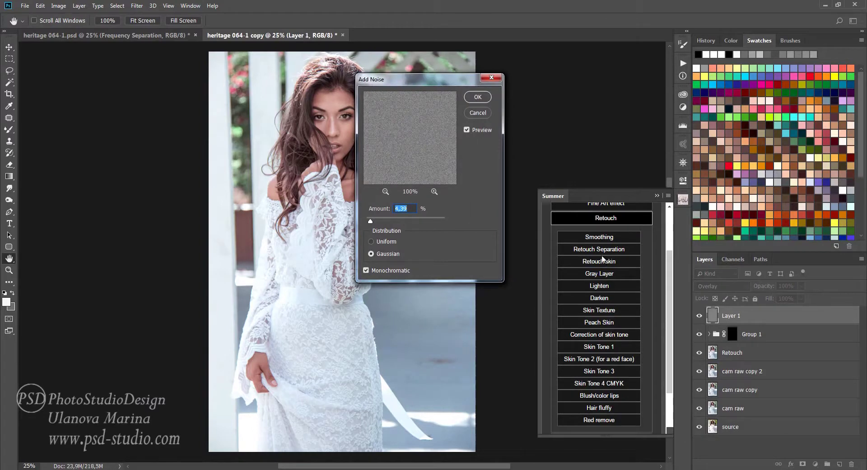
left_click(317, 145, "ctrl")
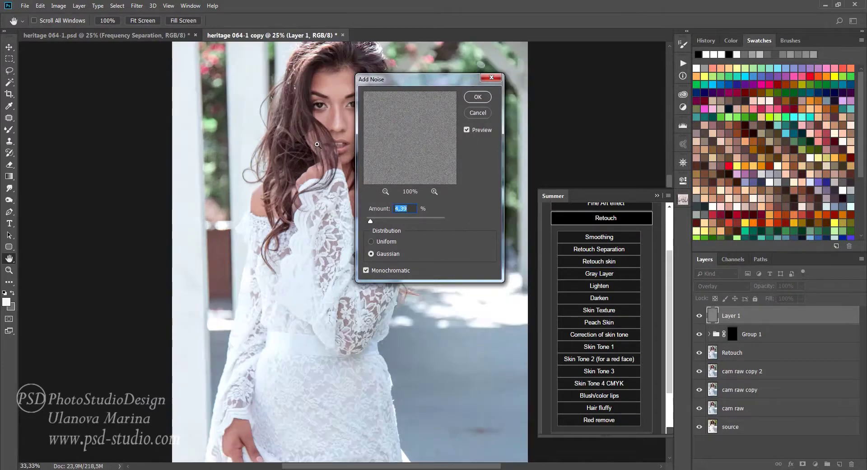
left_click(318, 145, "ctrl")
left_click_drag(327, 128, 259, 238)
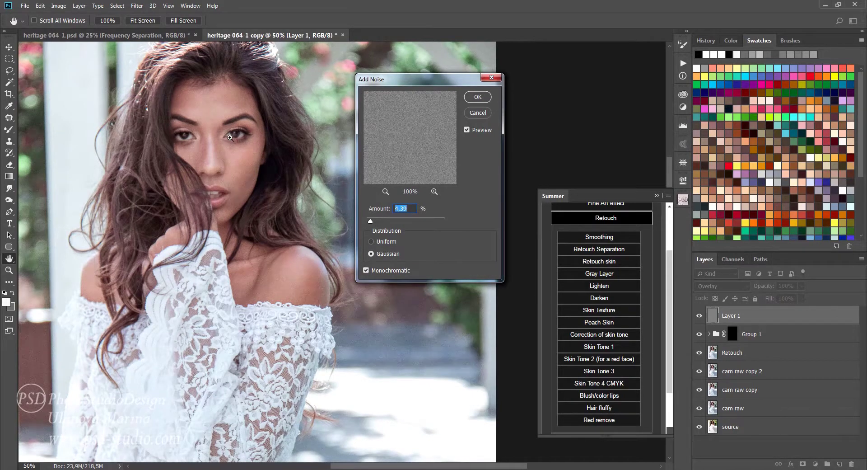
left_click(230, 137, "ctrl")
type("3,92")
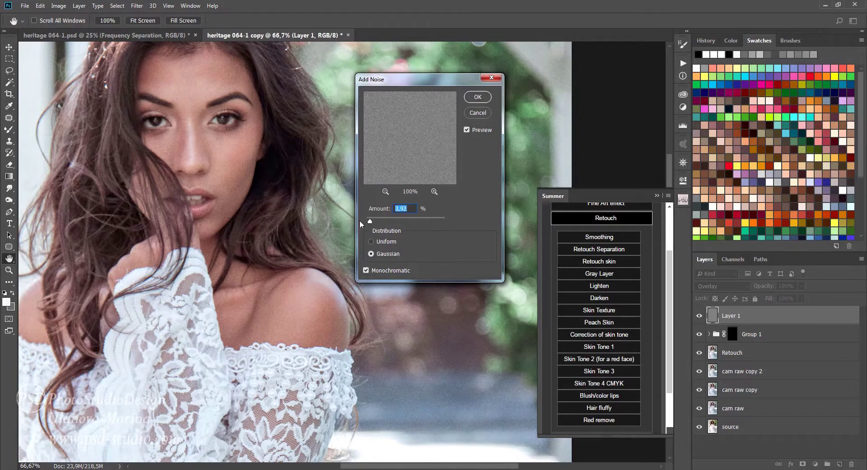
left_click(477, 97)
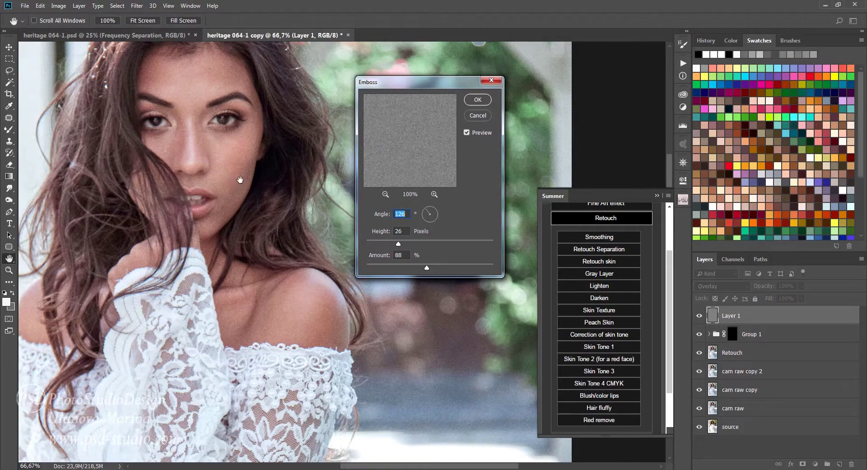
Emboss Layer 1 at angle 112, height 26, amount 88%
scroll(241, 177, "down", 1, "alt")
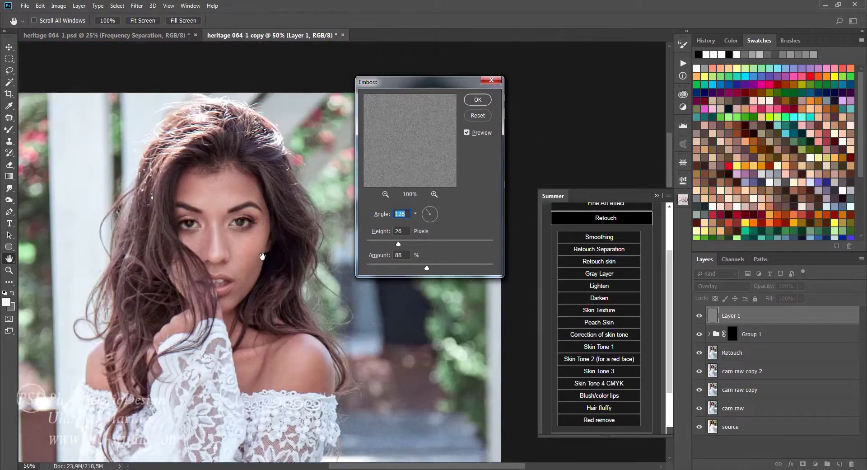
left_click_drag(261, 256, 262, 224)
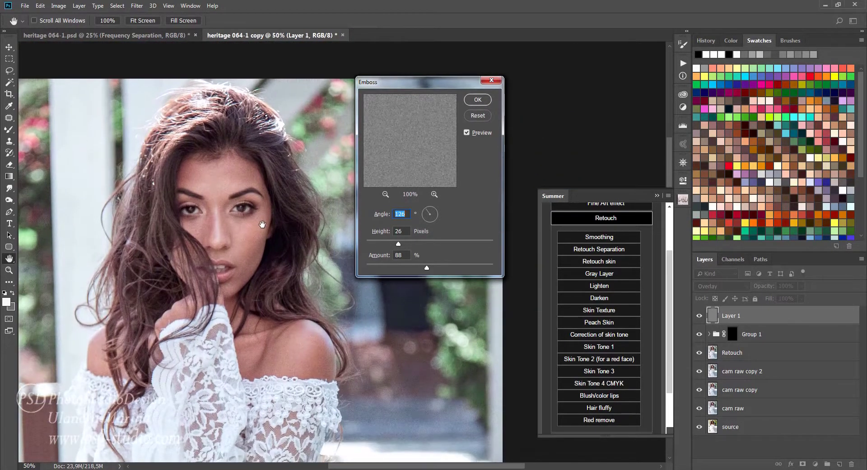
left_click(428, 211)
left_click(429, 211)
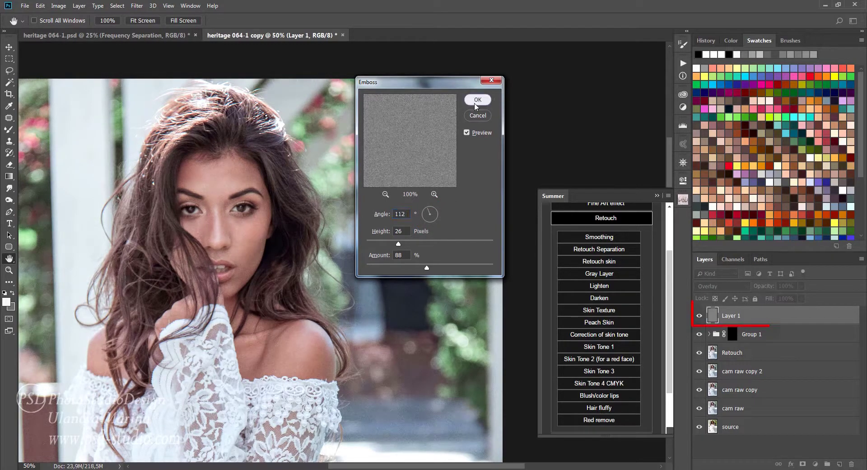
left_click(475, 99)
left_click(731, 334)
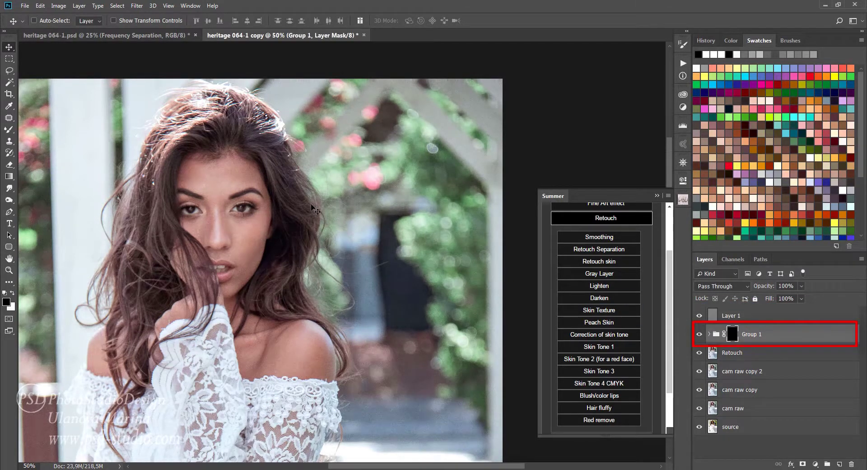
Hide Layer 1 and paint white on Group 1's mask to reveal cheek smoothing
left_click(9, 130)
key("x")
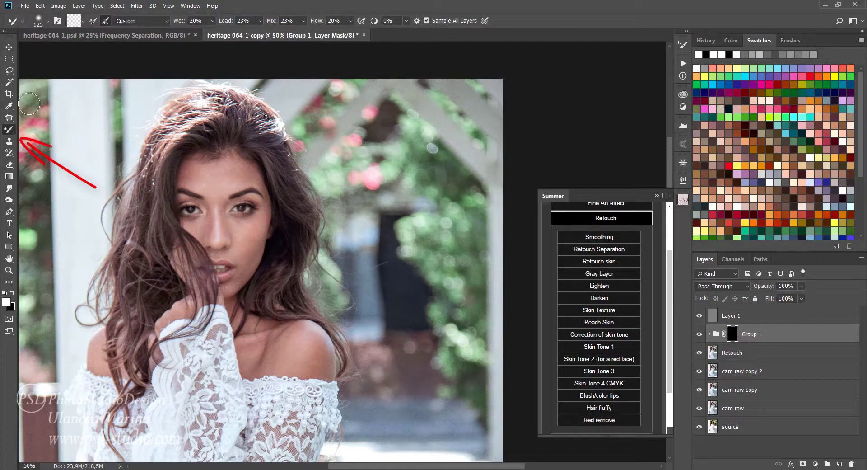
right_click(9, 129)
left_click(28, 123)
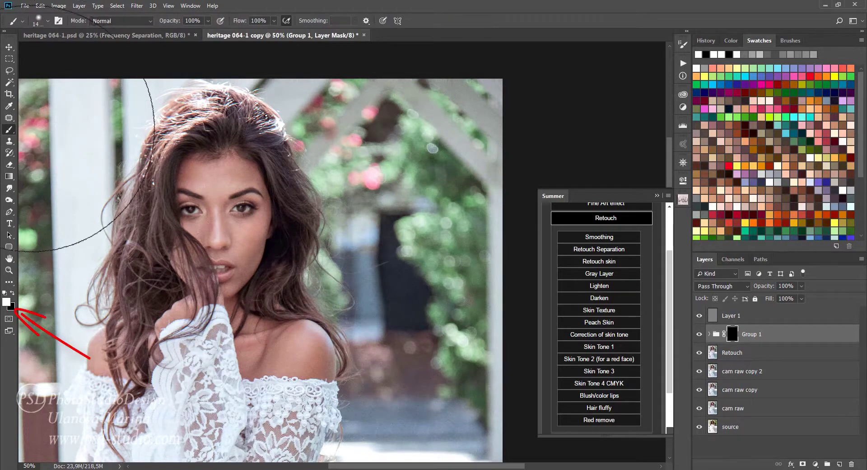
key("bracketleft")
key("bracketleft")
key("bracketleft")
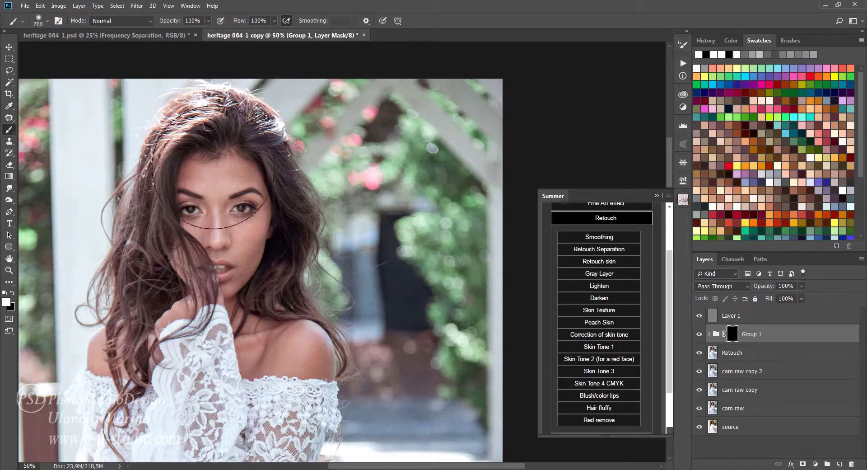
key("bracketleft")
key("bracketleft")
key("bracketleft")
left_click(699, 316)
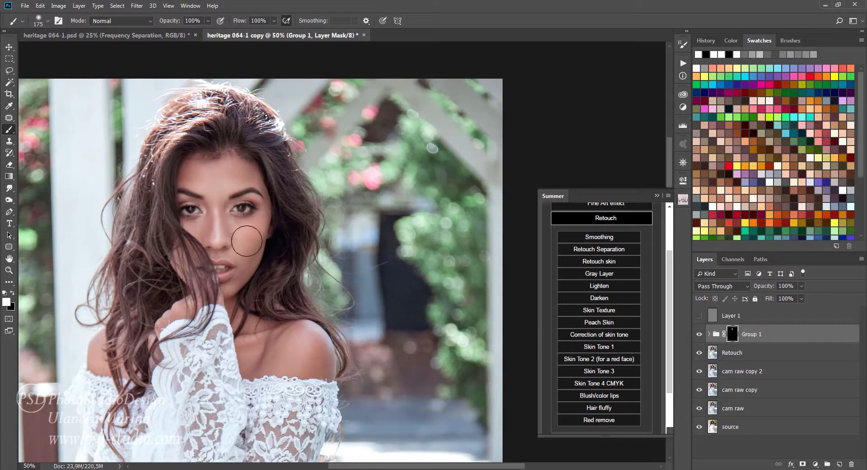
left_click_drag(247, 241, 248, 246)
key("bracketleft")
key("bracketleft")
key("bracketleft")
Mask out the lower dress in black, then paint the sleeve white at 30% flow
scroll(327, 358, "down", 5)
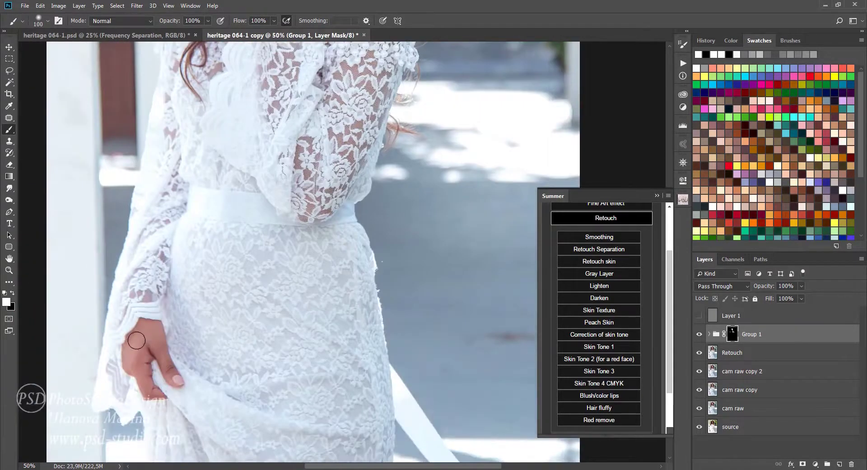
scroll(292, 196, "up", 4)
key("x")
key("bracketleft")
key("bracketleft")
key("bracketleft")
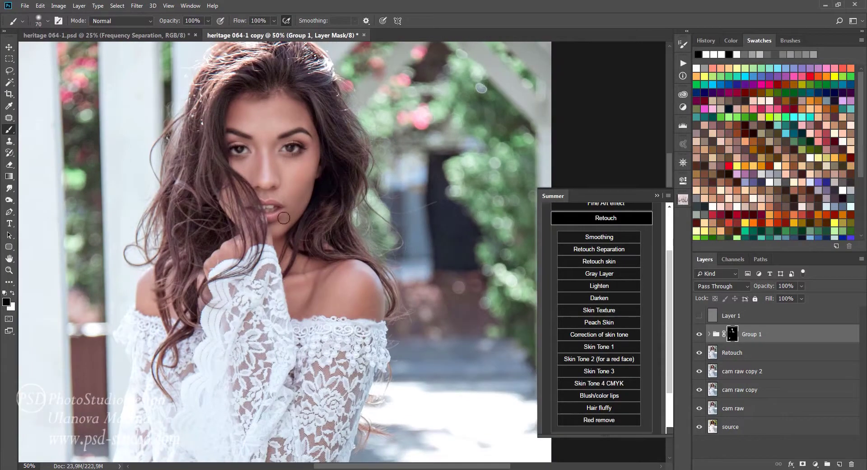
left_click_drag(273, 343, 285, 239)
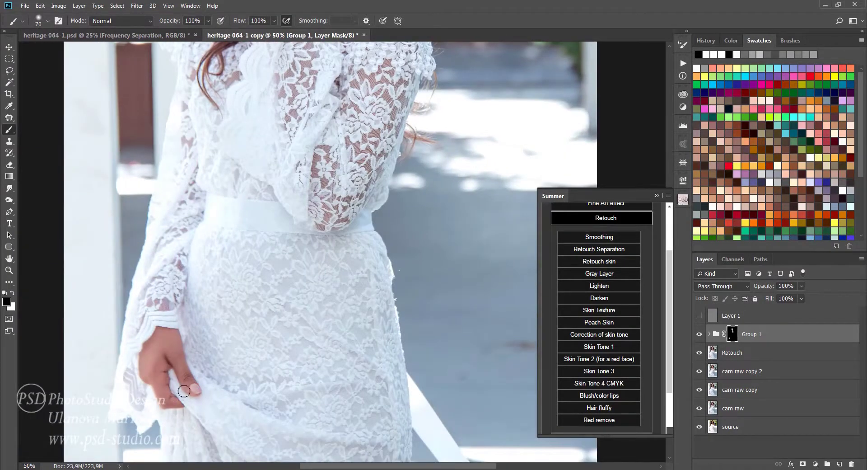
key("x")
key("3")
left_click_drag(360, 166, 466, 253)
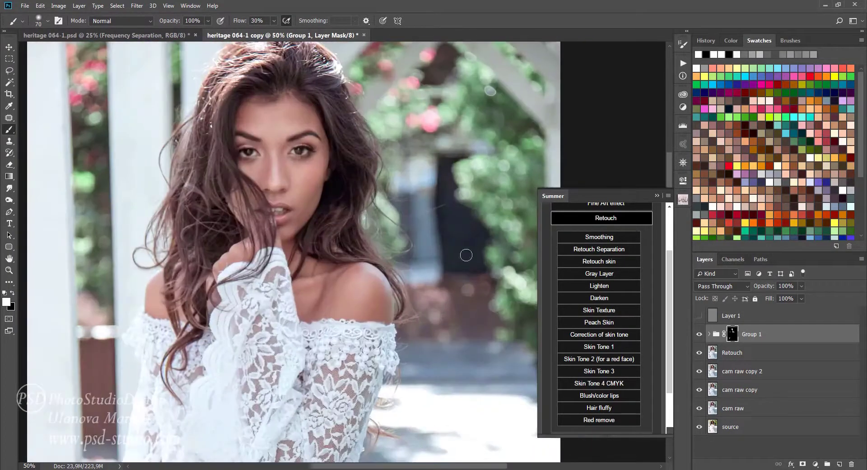
Check the result by zooming and toggling Group 1 on and off
key("x")
key("0")
left_click(700, 334)
left_click(700, 334)
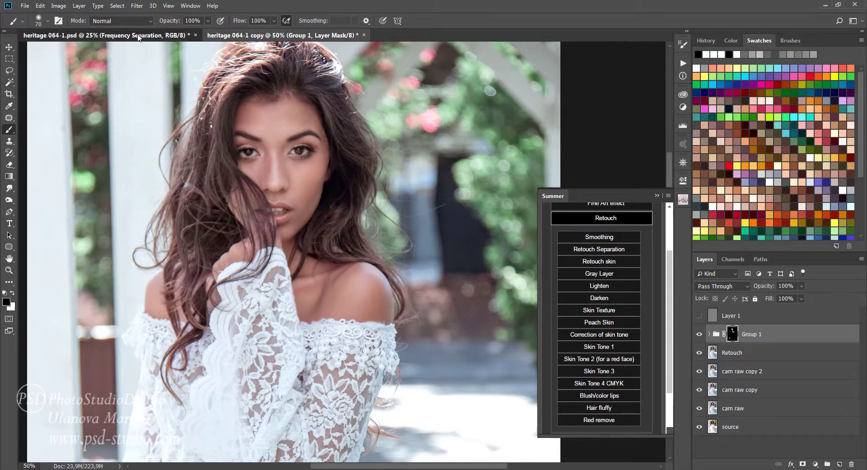
left_click(140, 35)
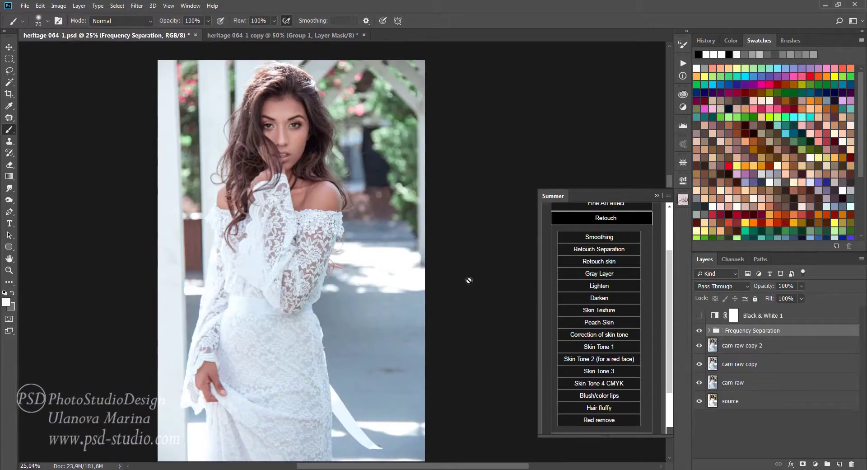
left_click(292, 164, "ctrl")
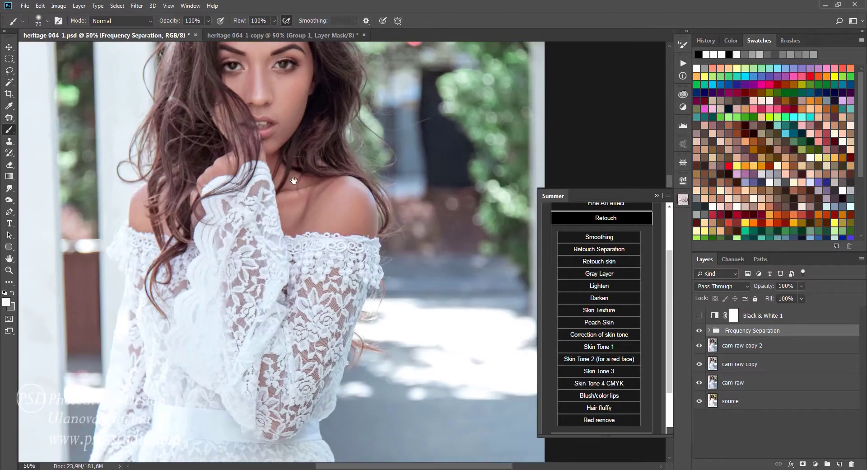
left_click_drag(294, 181, 365, 234)
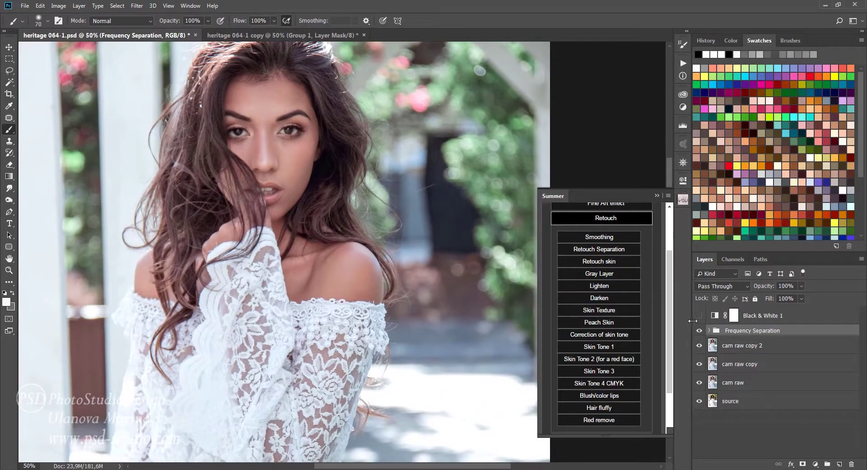
left_click(699, 331)
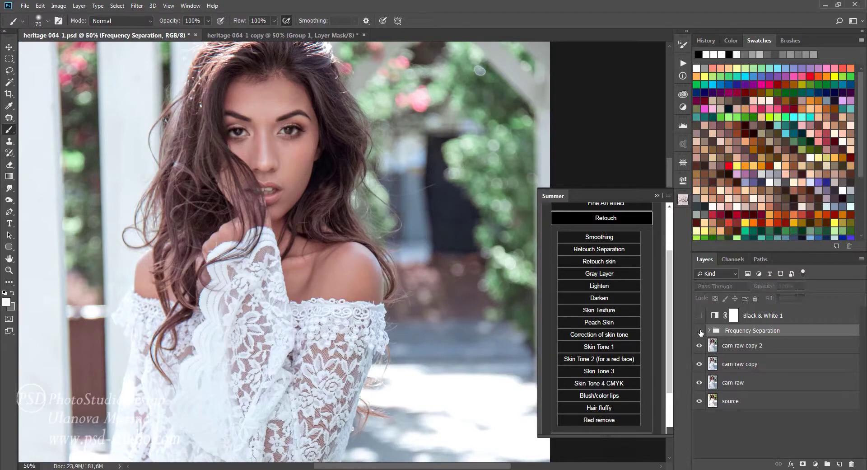
left_click(700, 332)
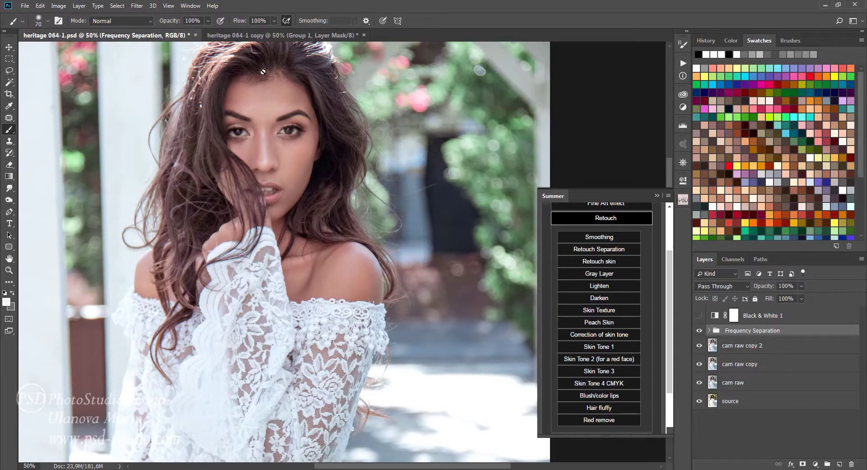
left_click(280, 35)
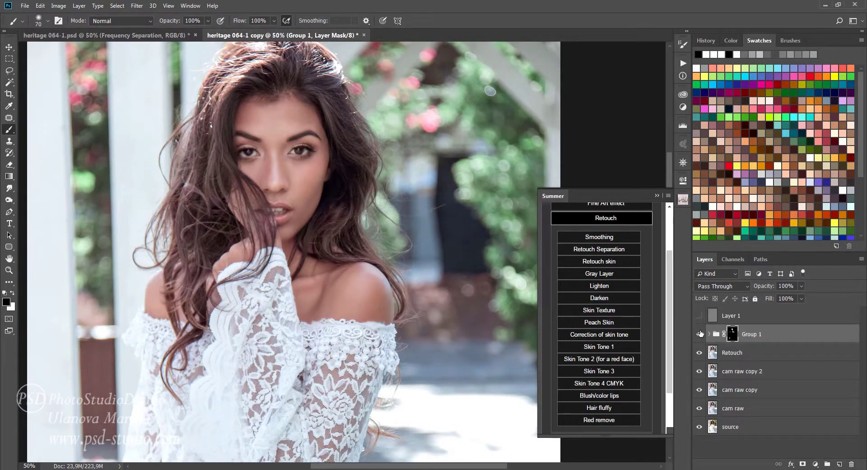
Compare the portrait with Group 1 and Layer 1 toggled off and on
left_click(700, 334)
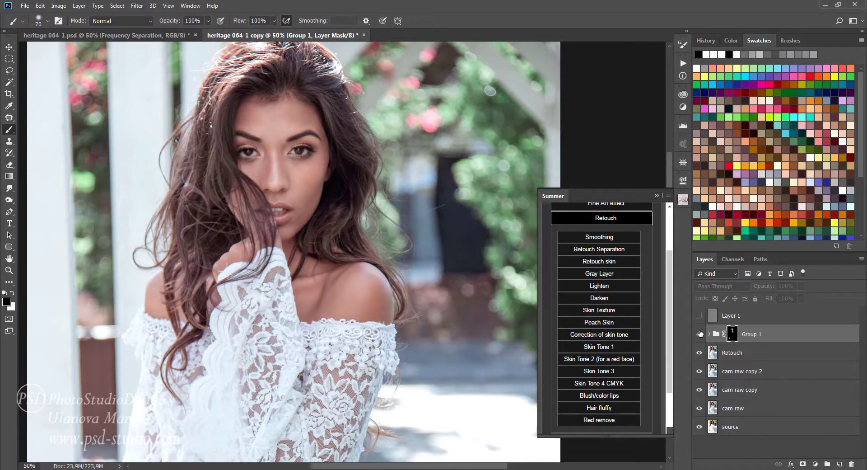
left_click(700, 334)
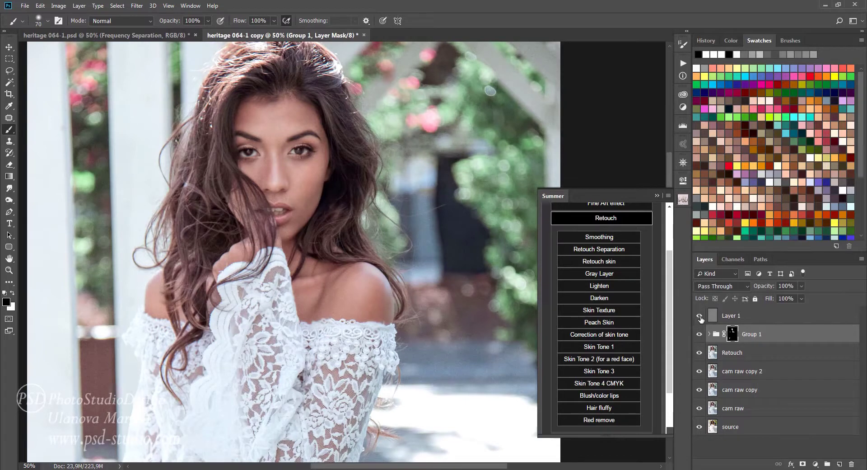
left_click(699, 315)
left_click(701, 334)
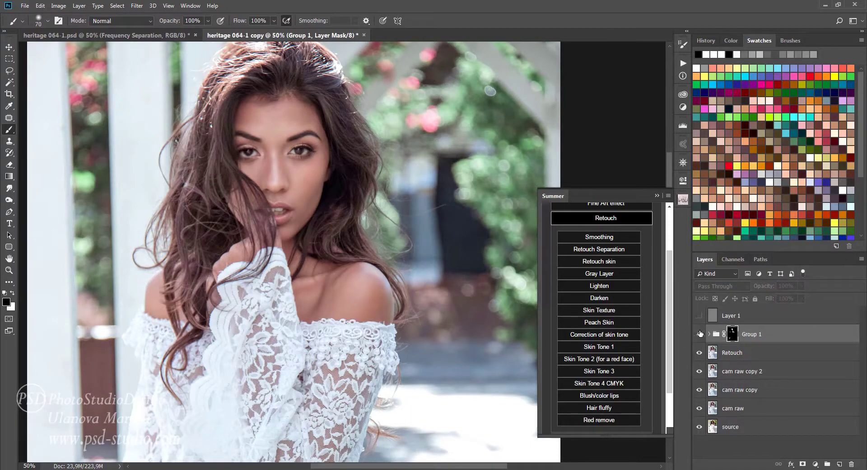
left_click(700, 333)
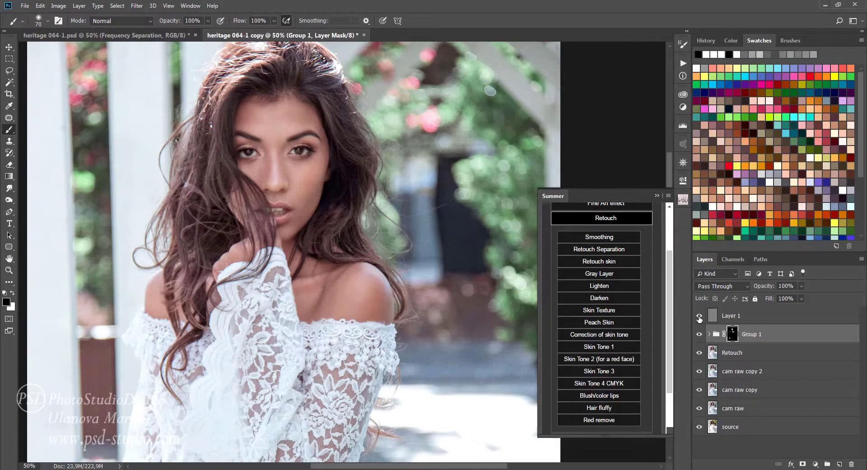
Show Overlay Layer 1 and lower its opacity to 55%
left_click(699, 317)
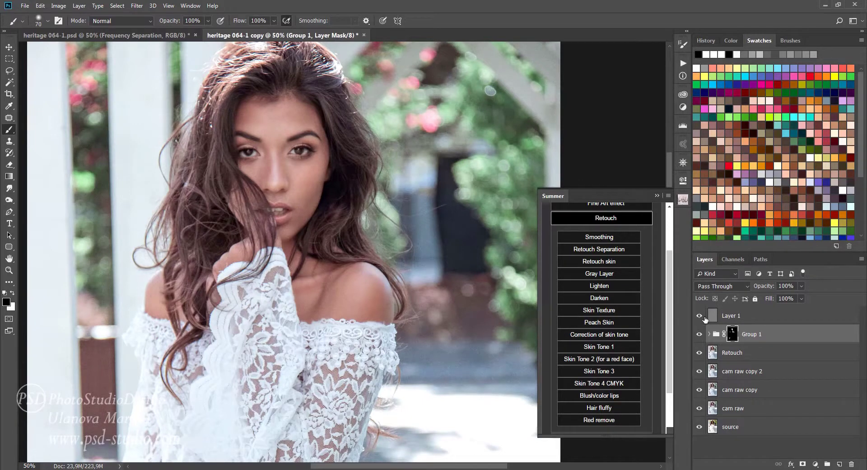
left_click(746, 316)
left_click_drag(772, 288, 766, 289)
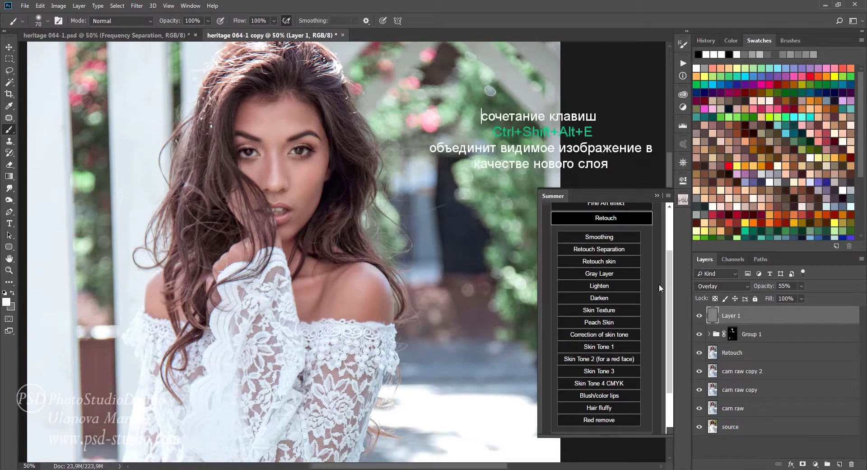
Stamp all visible layers into Layer 2 and run the Sharpen Channels action from Corrections
key("ctrl+shift+alt+e")
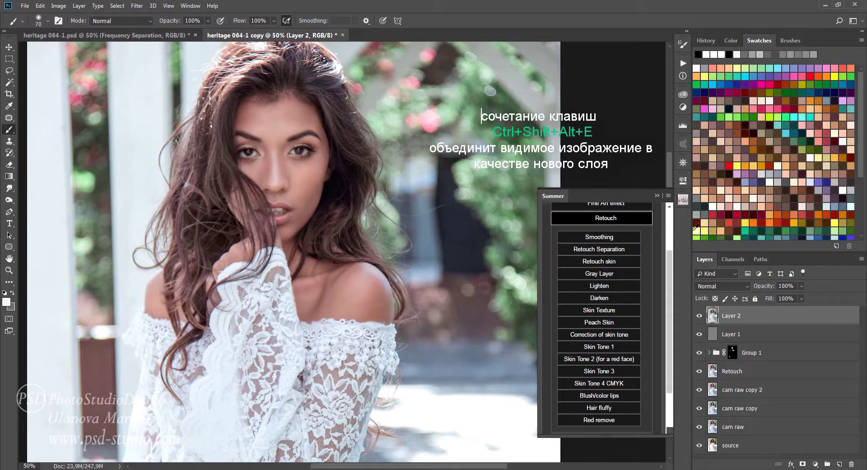
scroll(671, 274, "up", 5)
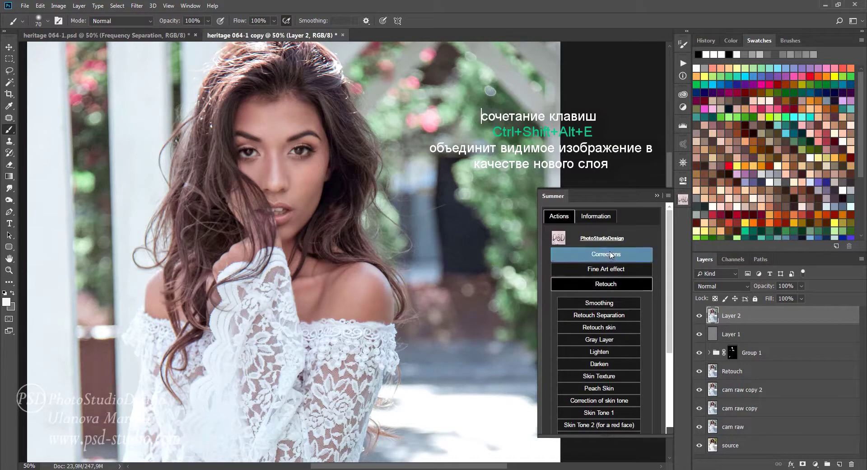
left_click(606, 254)
scroll(644, 302, "down", 5)
scroll(643, 302, "down", 1)
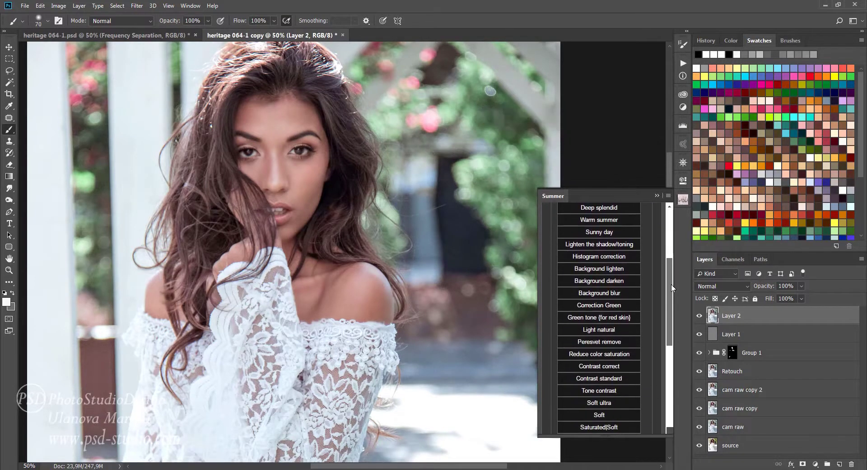
scroll(646, 316, "down", 5)
scroll(659, 348, "up", 1)
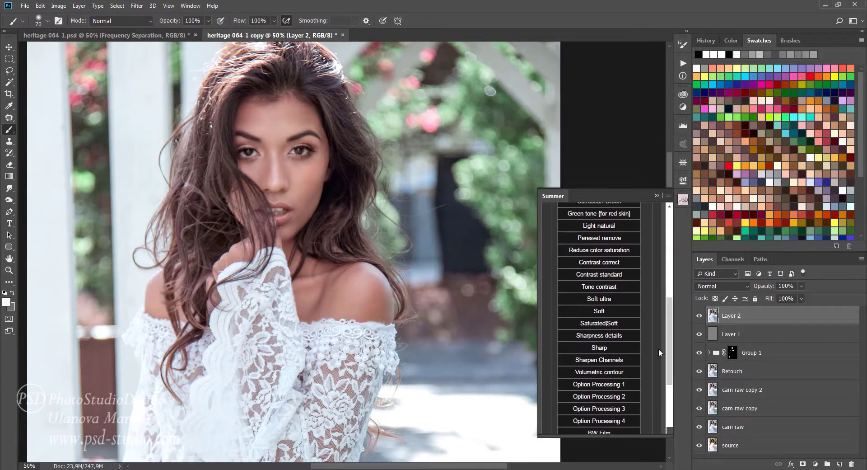
scroll(584, 267, "down", 2)
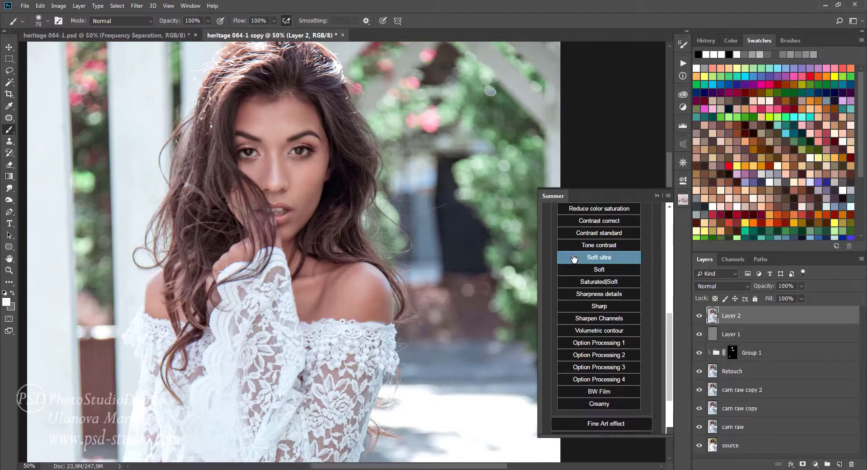
left_click(608, 319)
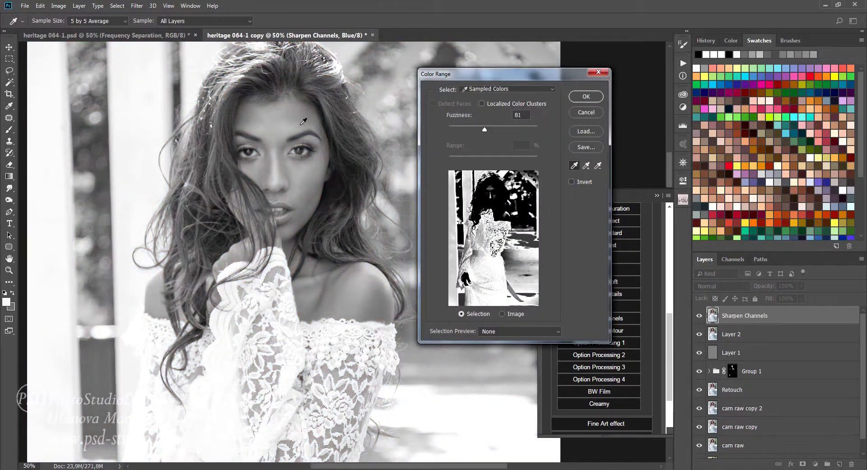
Sample the forehead skin in Color Range, adding samples and setting Fuzziness around 94
left_click(274, 116)
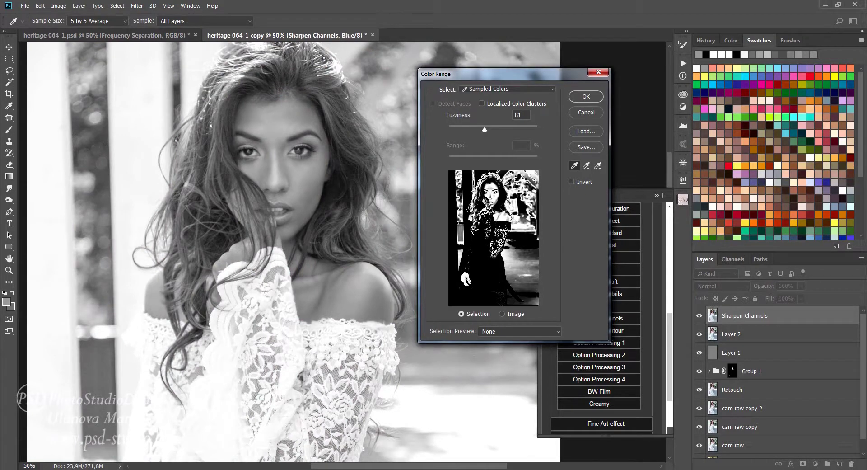
left_click_drag(484, 128, 489, 128)
left_click(586, 165)
left_click(279, 127)
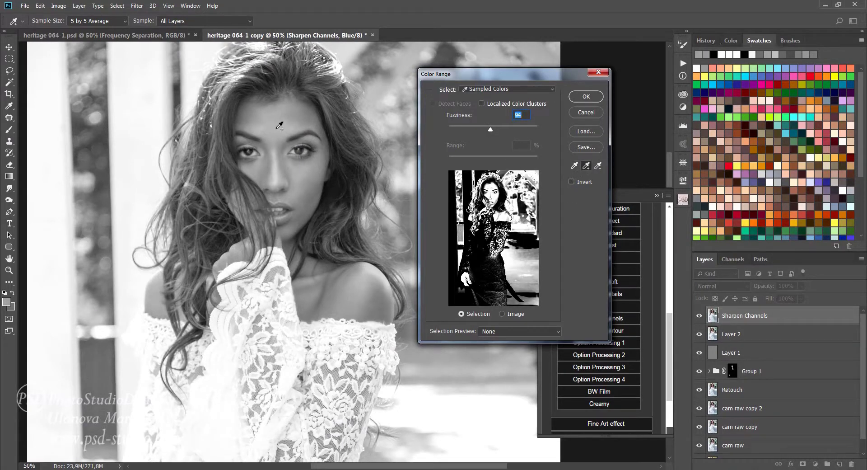
left_click_drag(491, 126, 489, 128)
Confirm the skin colour range and set the High Pass radius to 1,8
left_click(575, 99)
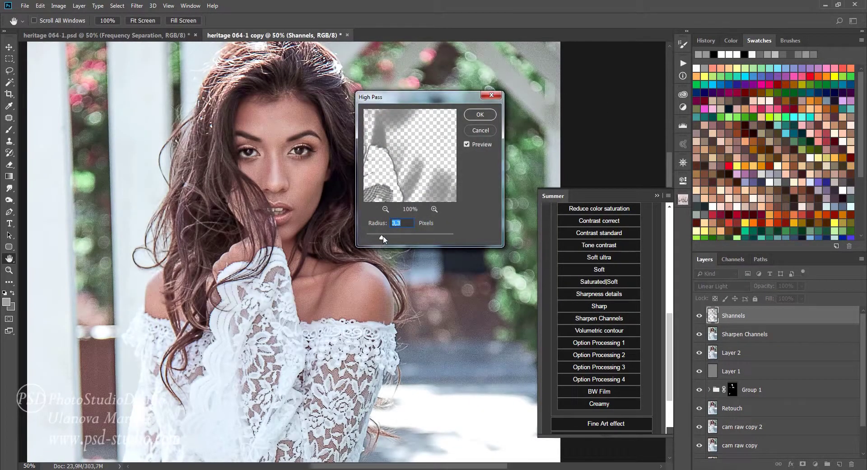
left_click_drag(383, 235, 374, 239)
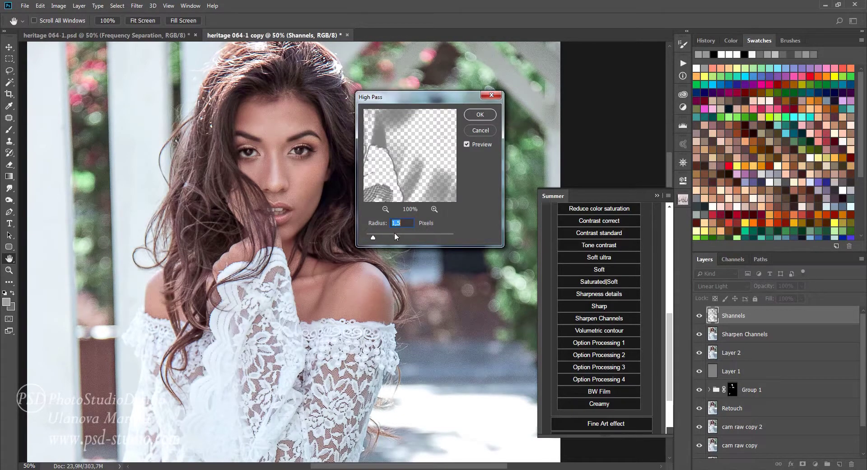
left_click_drag(374, 239, 375, 242)
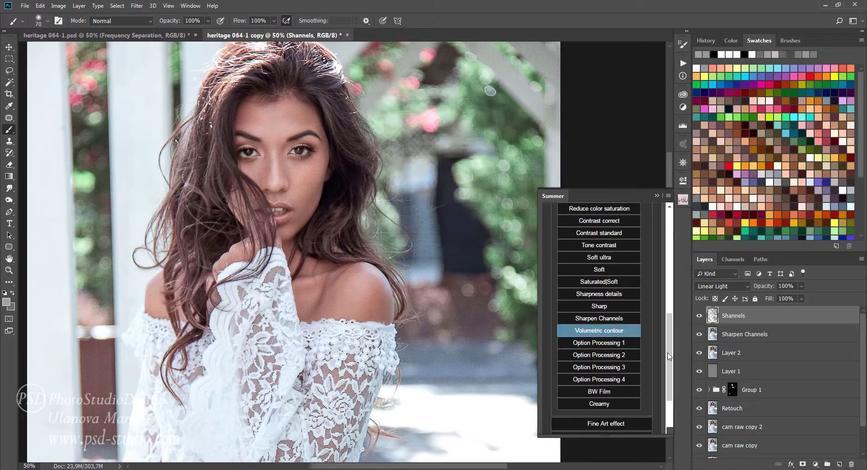
Toggle the Shannels layer off and on twice to compare the sharpening
left_click(699, 315)
left_click(700, 316)
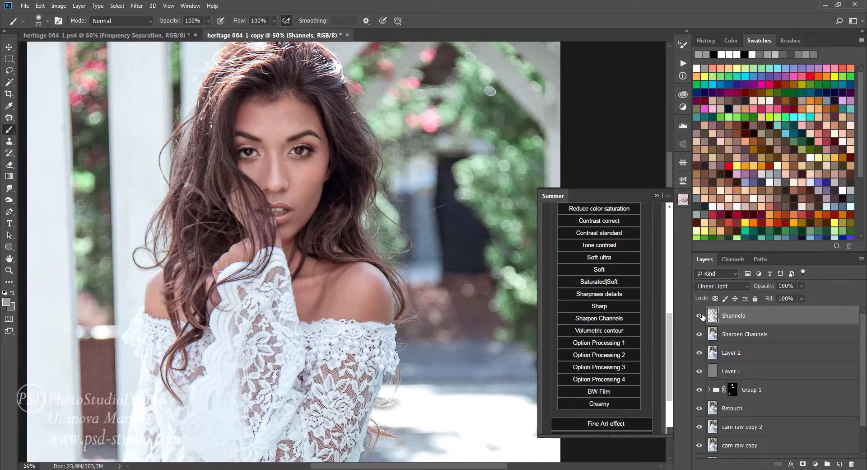
left_click(699, 315)
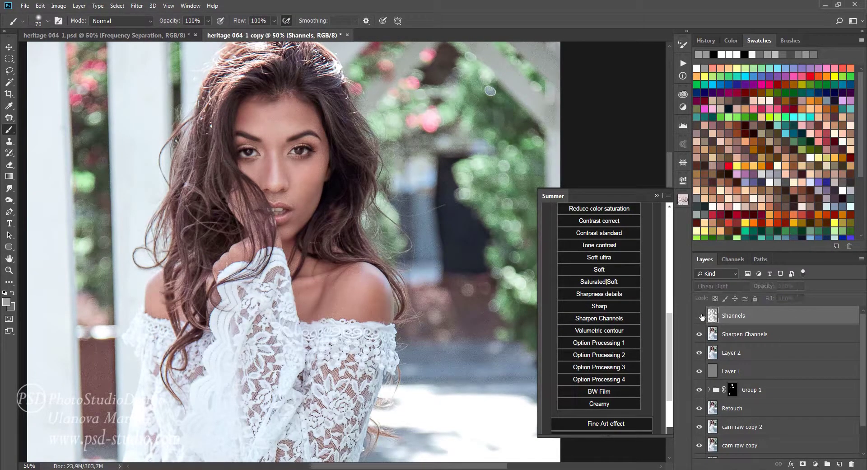
left_click(700, 315)
Group the layers from Shannels down to Retouch into Group 2 and compare it on and off
key("ctrl+0")
left_click(761, 406, "shift")
key("ctrl+g")
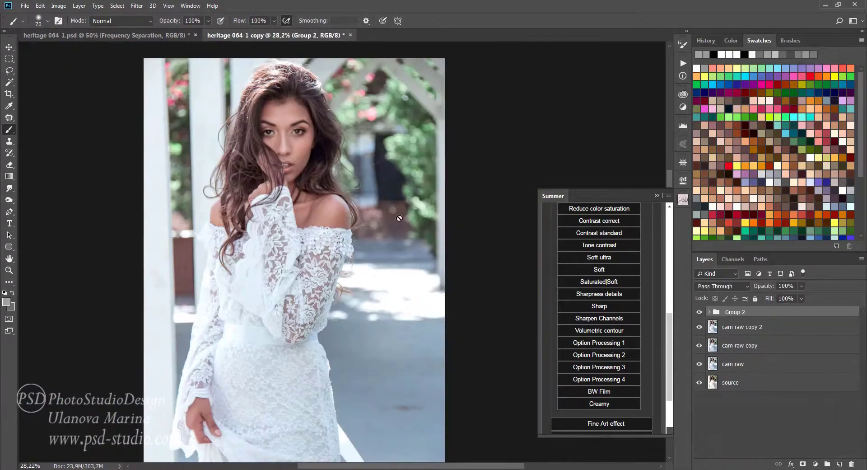
scroll(400, 218, "up", 2)
left_click(699, 312)
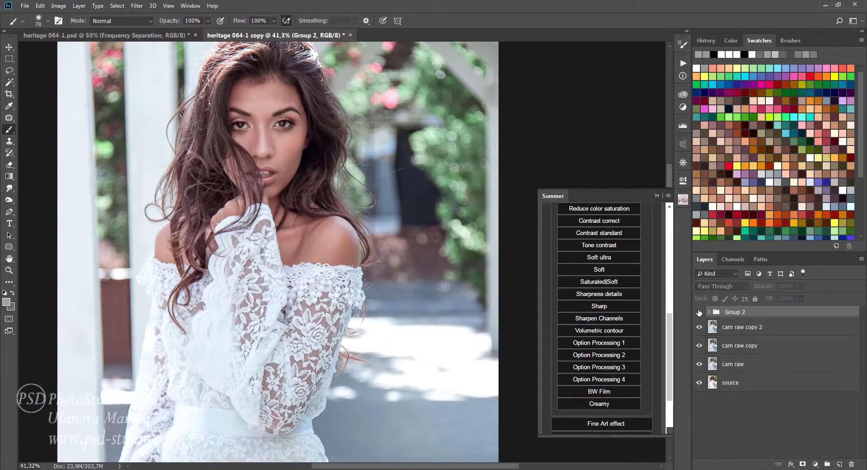
left_click(700, 313)
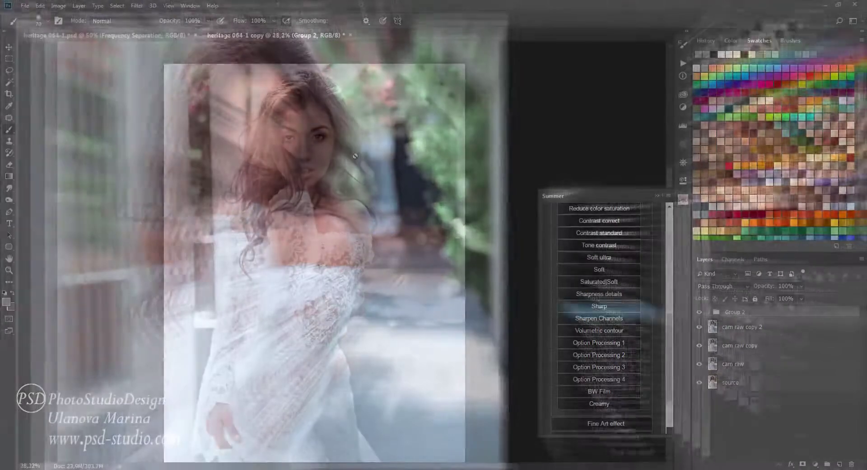
Close the Frequency Separation document without saving changes
left_click(194, 35)
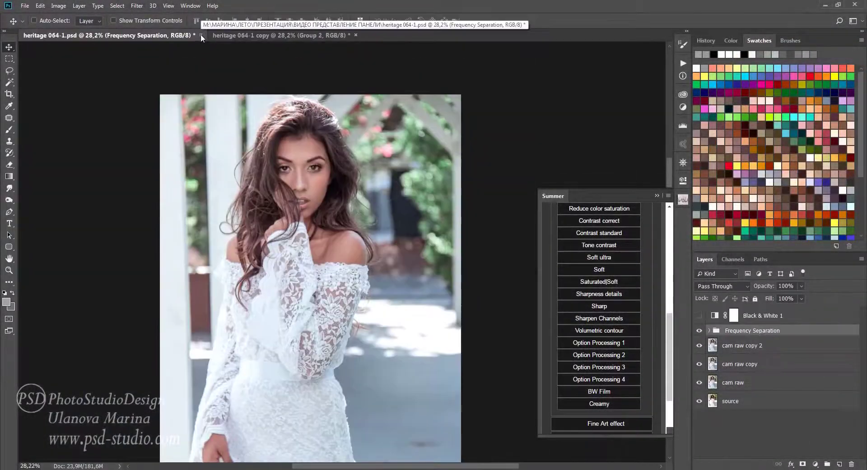
left_click(200, 35)
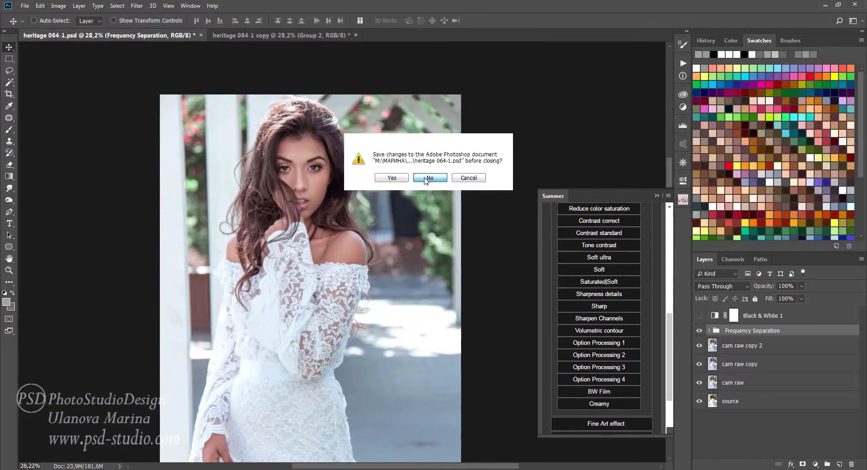
left_click(425, 179)
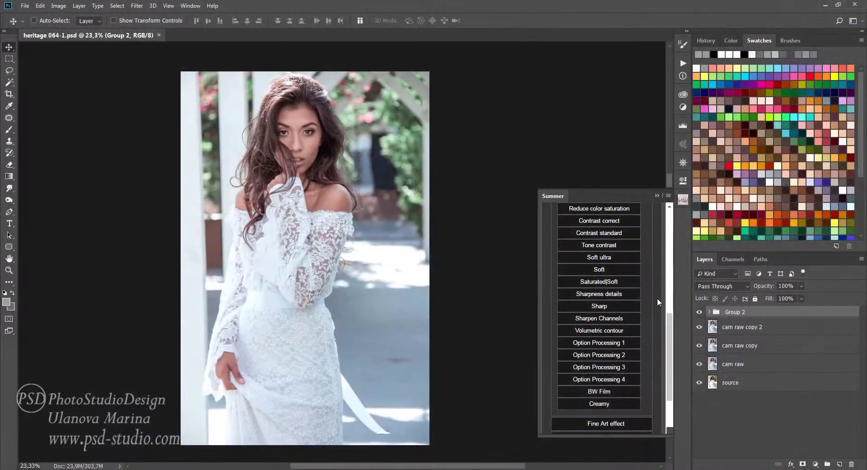
Run the Fine Art 1 action from the Summer panel's Fine Art effect set
left_click(610, 425)
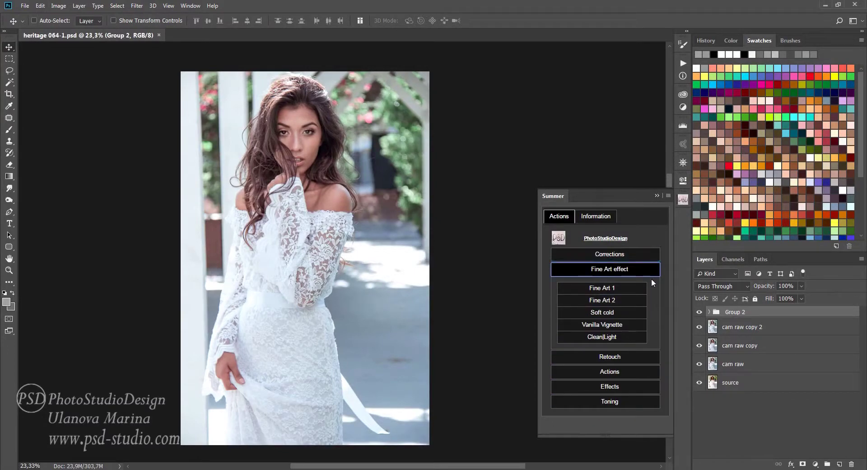
left_click(602, 288)
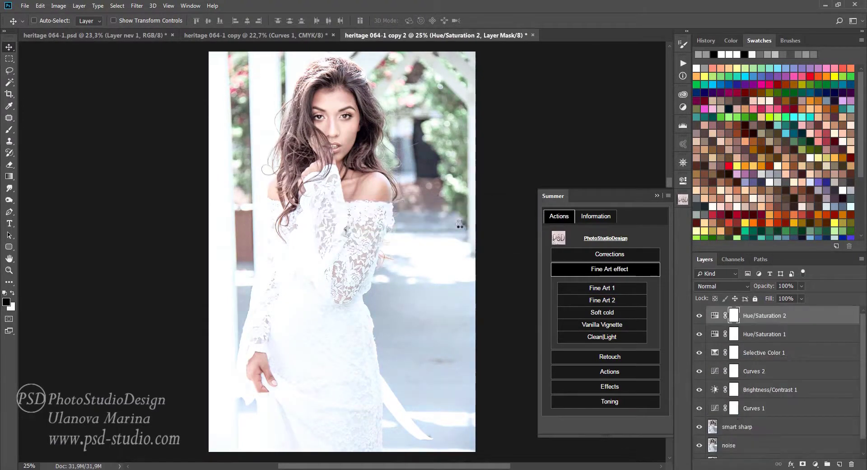
Hide both Hue/Saturation layers and lower Curves 1 opacity to 33%
left_click(776, 409)
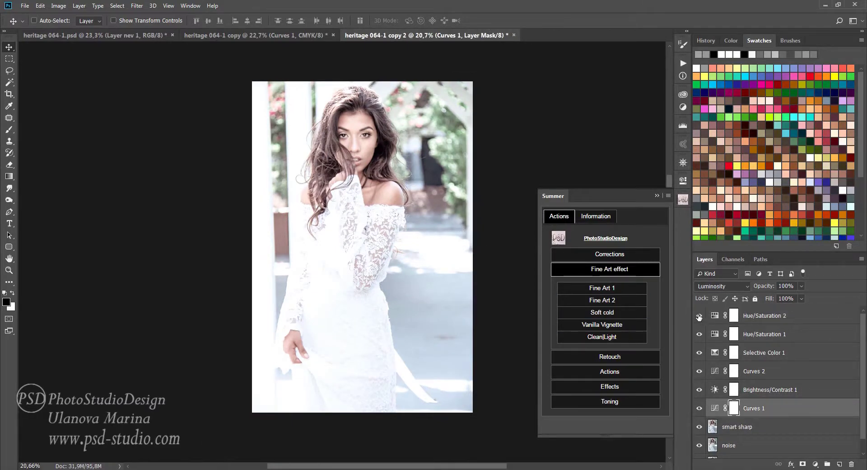
left_click_drag(700, 317, 702, 331)
left_click(802, 286)
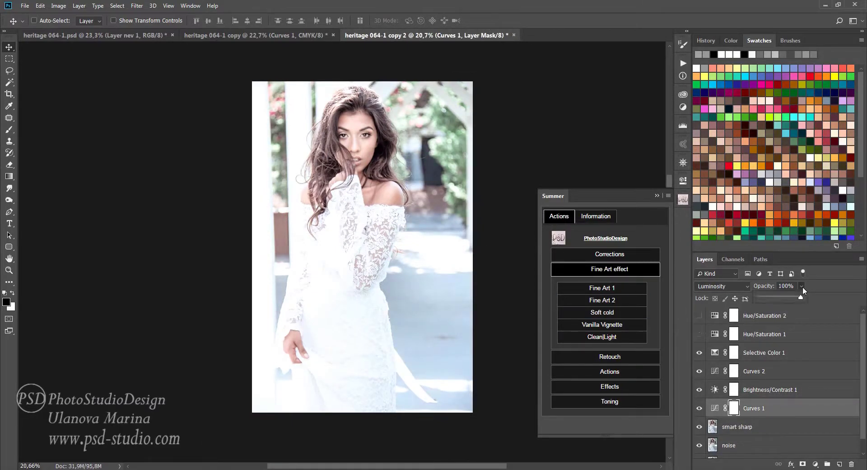
left_click_drag(803, 296, 774, 298)
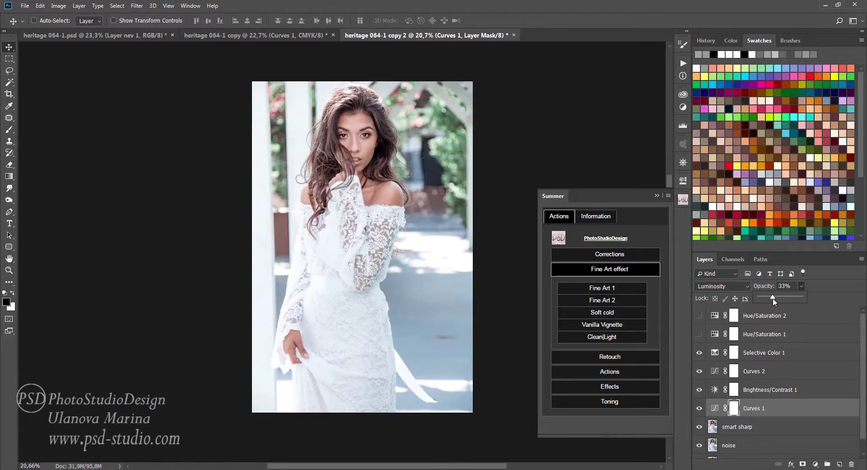
left_click(700, 408)
left_click(700, 408)
Set Hue/Saturation 2 opacity to 21% and compare against the CMYK base layer alone
left_click(764, 315)
left_click(801, 286)
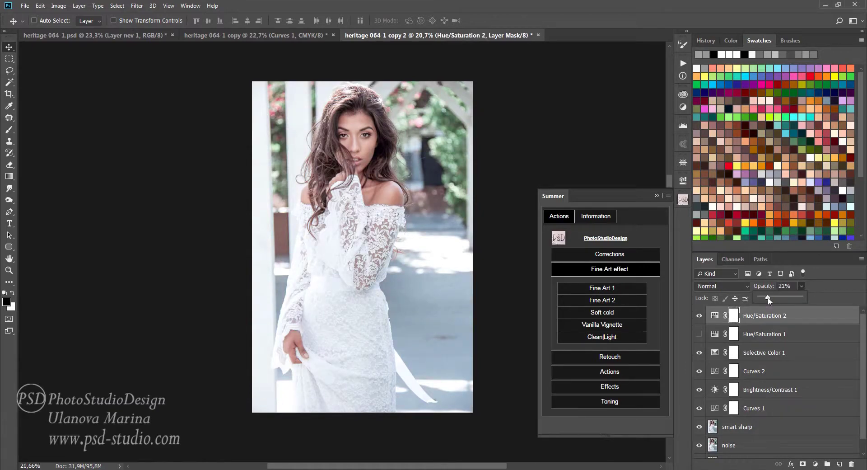
left_click_drag(436, 344, 419, 346)
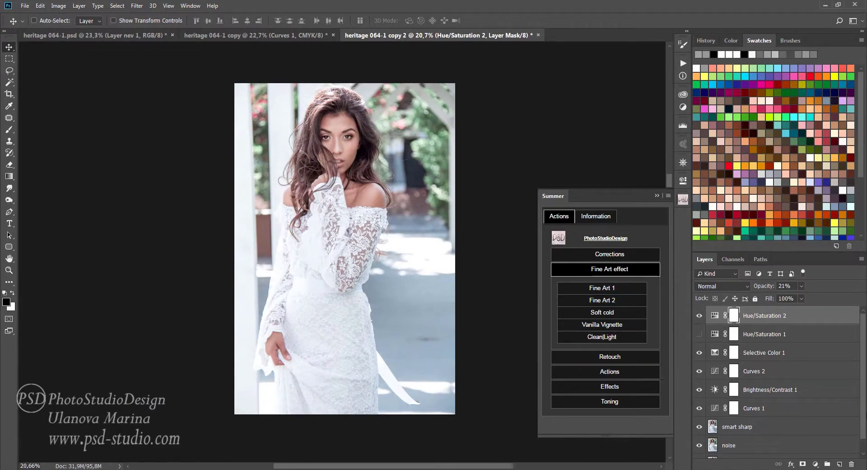
left_click_drag(863, 407, 866, 432)
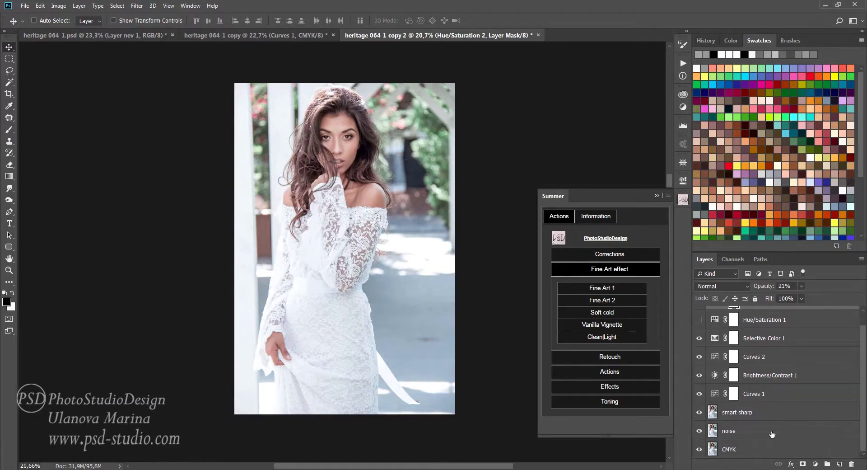
left_click_drag(772, 434, 732, 438)
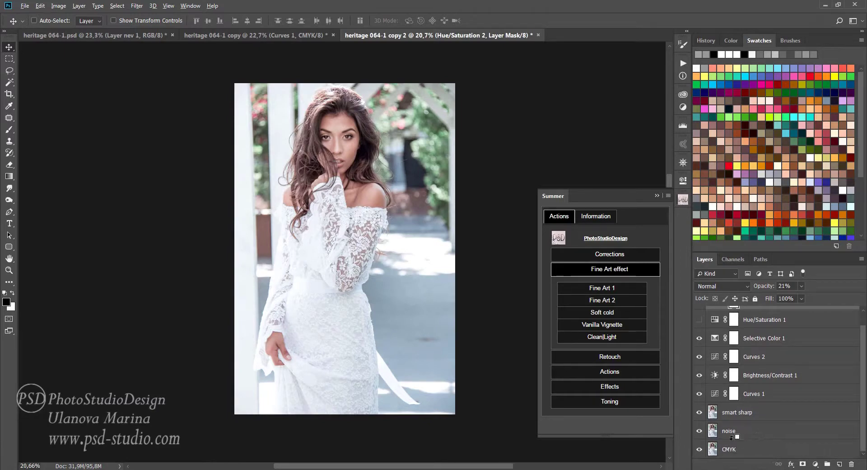
left_click(700, 450, "alt")
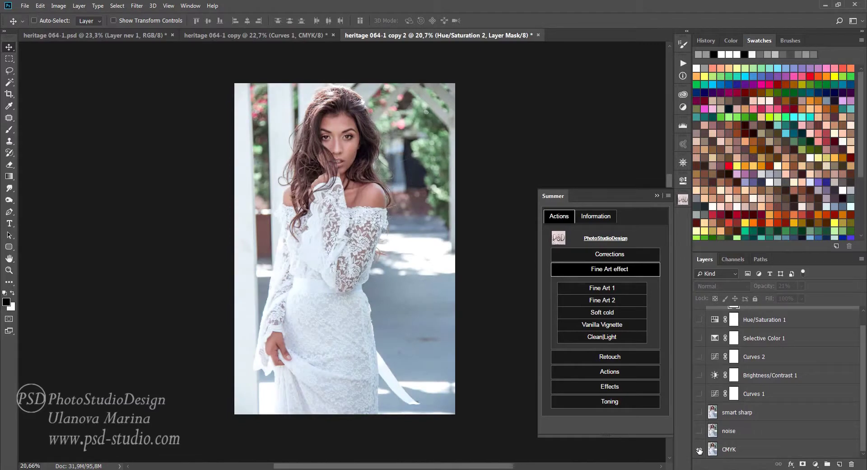
left_click(699, 450, "alt")
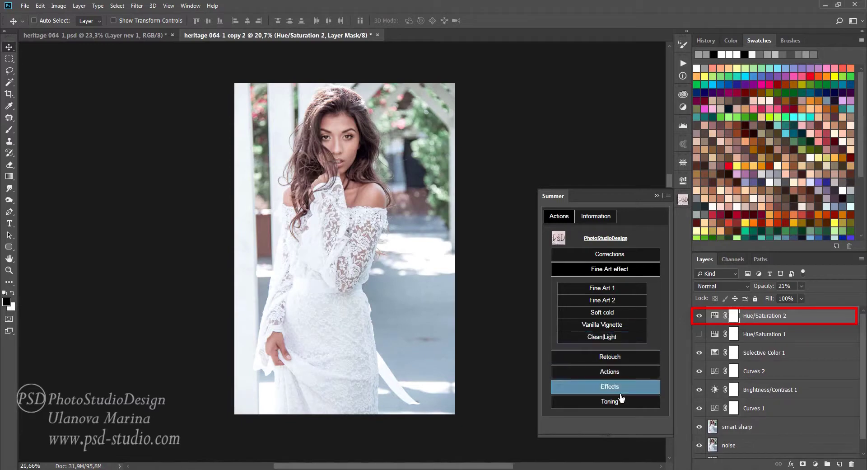
Run the Merge copy move action to bring the Fine Art result in as Layer 3
left_click(613, 375)
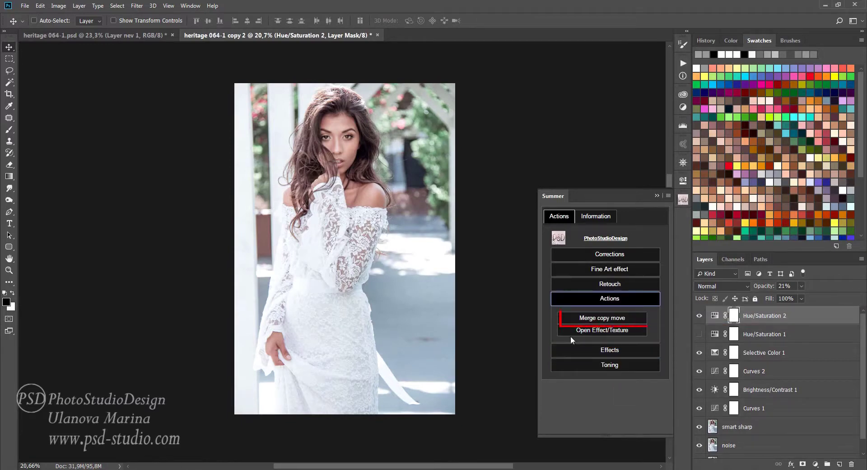
left_click(601, 319)
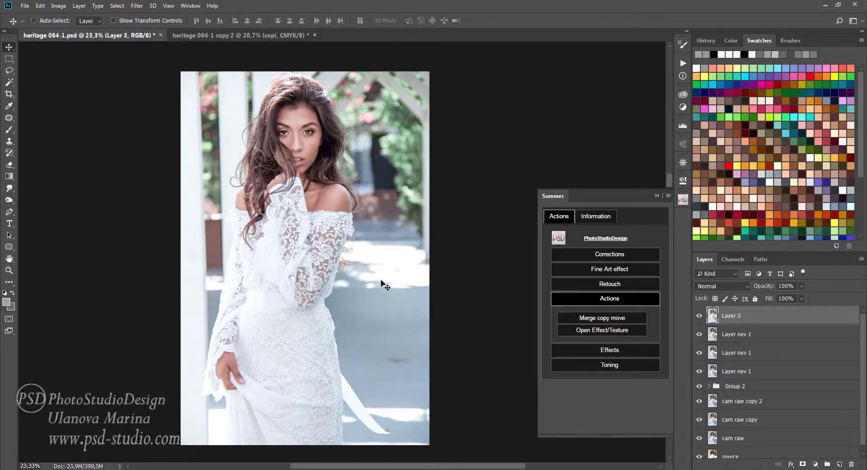
scroll(381, 285, "down", 2)
left_click_drag(372, 288, 383, 278)
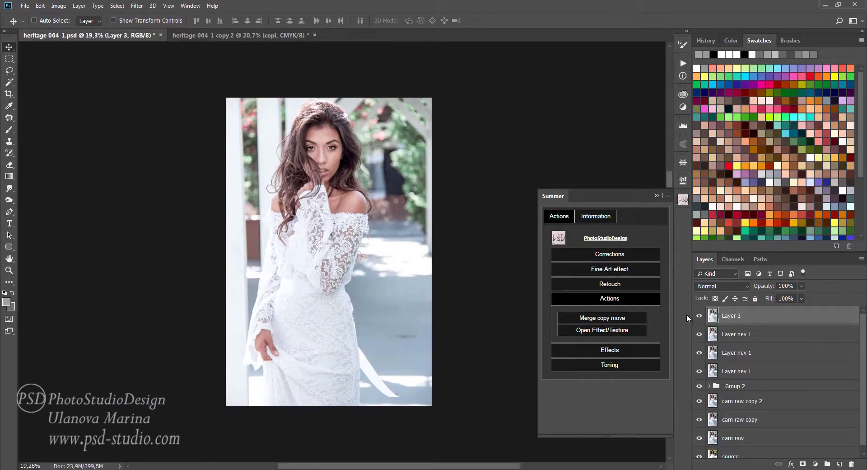
Compare Layer 3 on and off, then merge the three Layer nev 1 layers into one
left_click(700, 316)
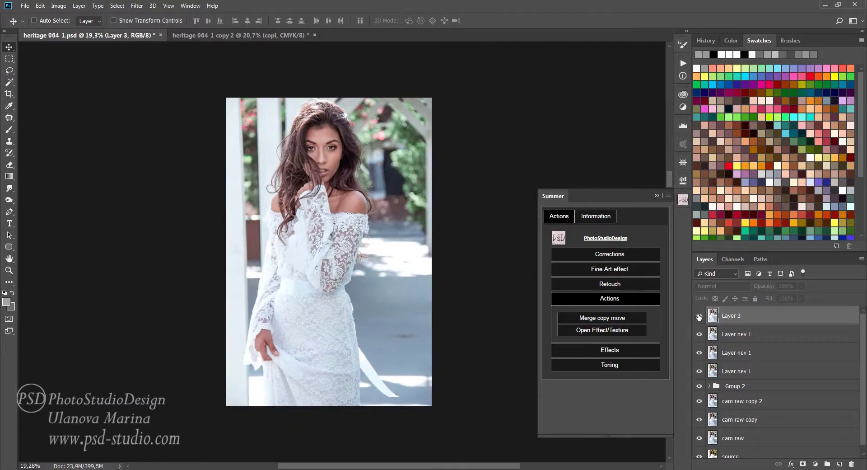
left_click(699, 316)
left_click(758, 338)
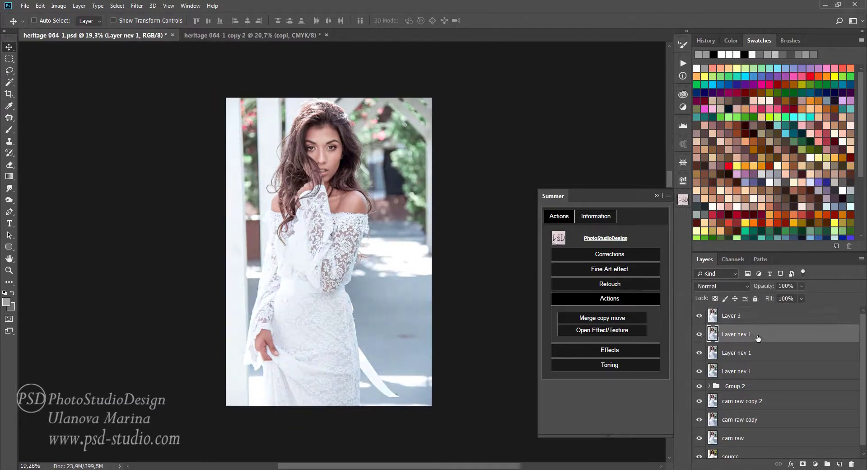
key("ctrl+e")
key("ctrl+e")
Add a Bring Back Highlights layer with mask above Layer 3 and compare it
left_click(610, 254)
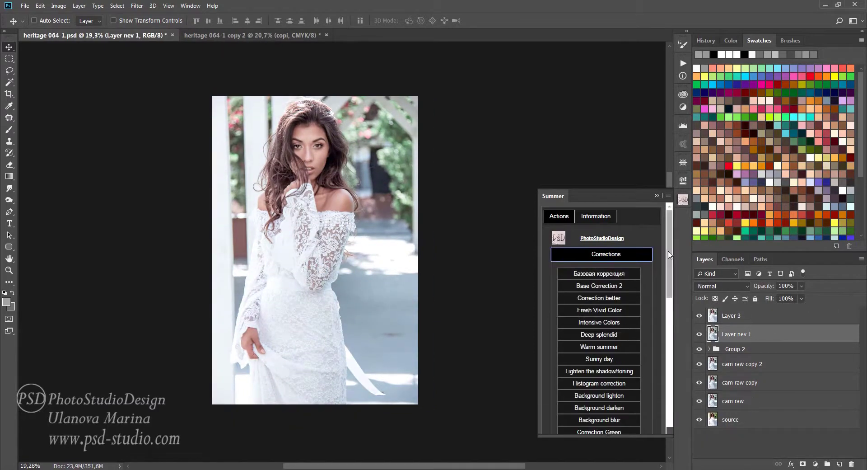
scroll(599, 293, "down", 5)
scroll(599, 294, "down", 3)
left_click(747, 316)
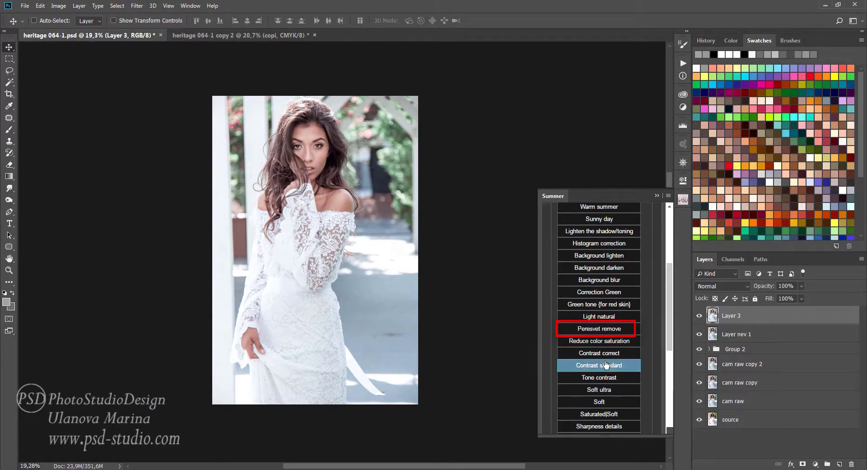
left_click(600, 330)
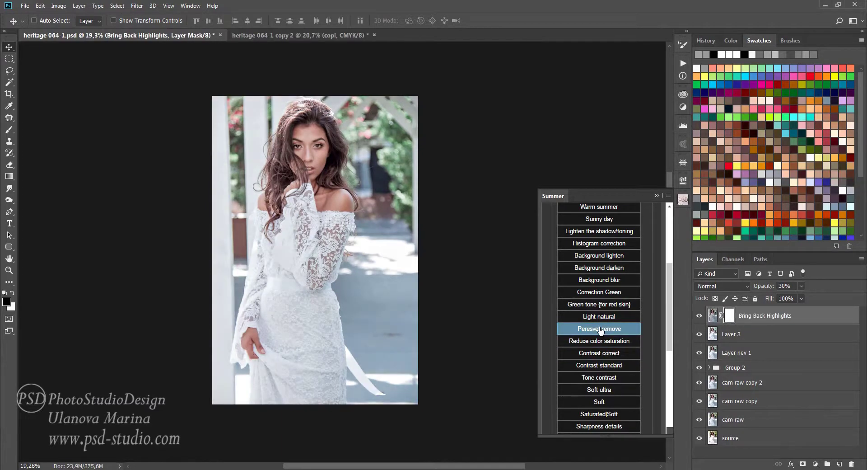
left_click(698, 316)
left_click(699, 317)
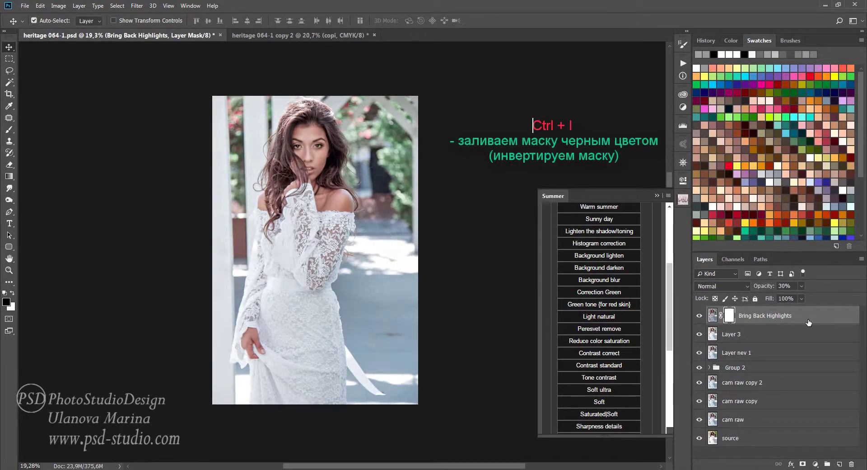
Invert the Bring Back Highlights mask and paint white over the dress with a 500 brush
key("ctrl+i")
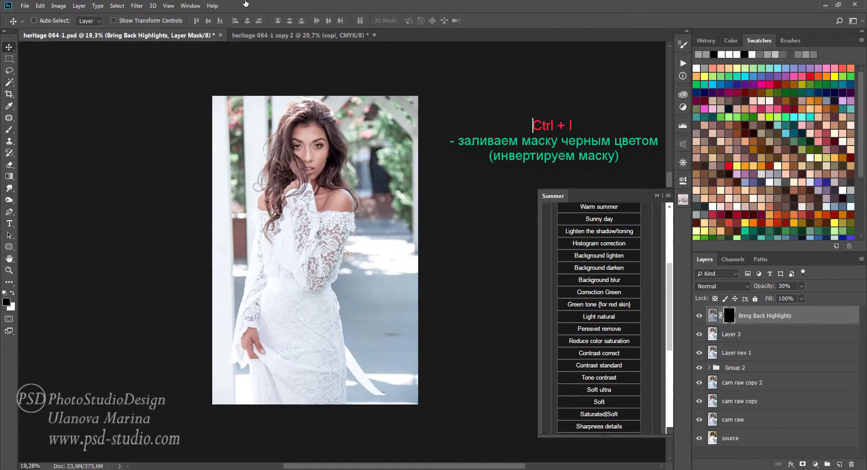
key("b")
key("x")
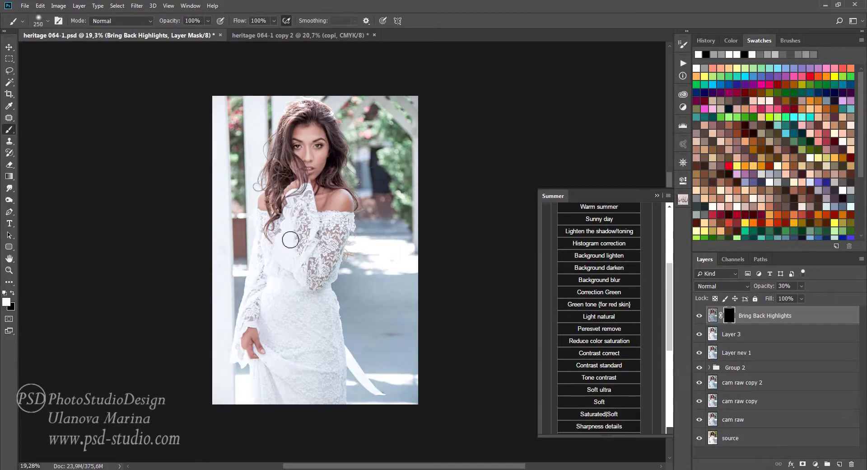
mouse_move(290, 240)
left_mouse_down()
mouse_move(276, 294)
mouse_move(269, 253)
left_mouse_up()
key("bracketright")
key("bracketright")
key("bracketright")
mouse_move(277, 358)
left_mouse_down()
mouse_move(321, 375)
mouse_move(257, 228)
mouse_move(277, 232)
left_mouse_up()
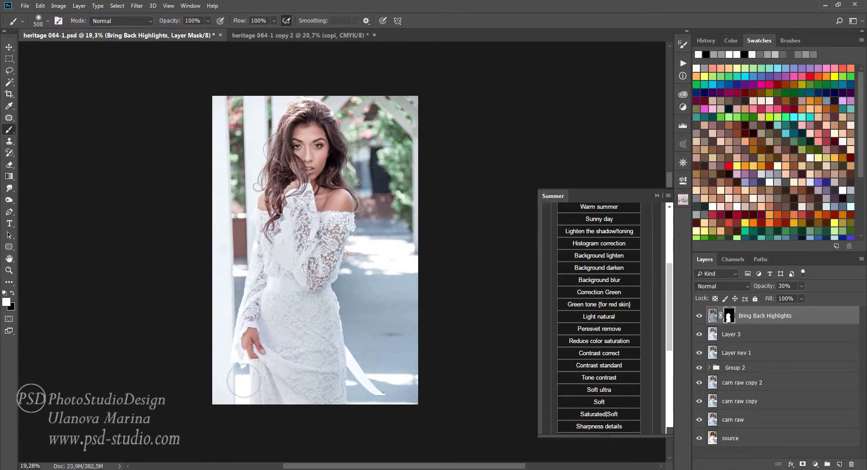
left_click_drag(243, 381, 242, 349)
Stamp all visible layers into Layer 4 and open the Filter menu toward Nik Collection
key("ctrl+shift+alt+e")
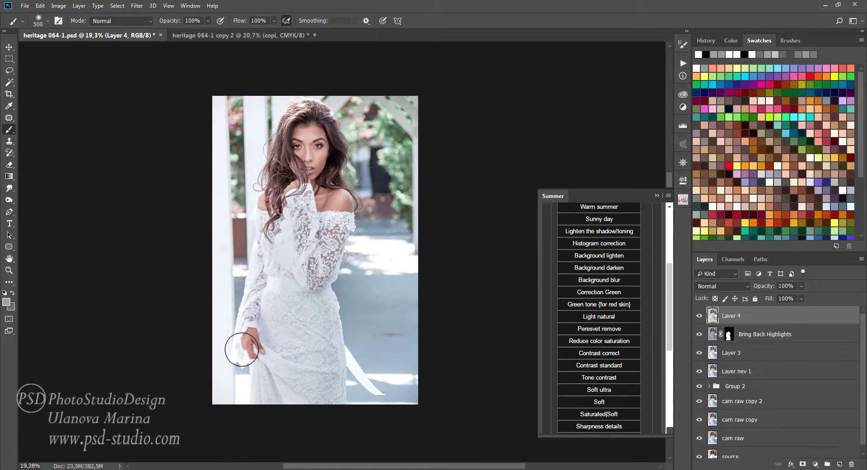
key("v")
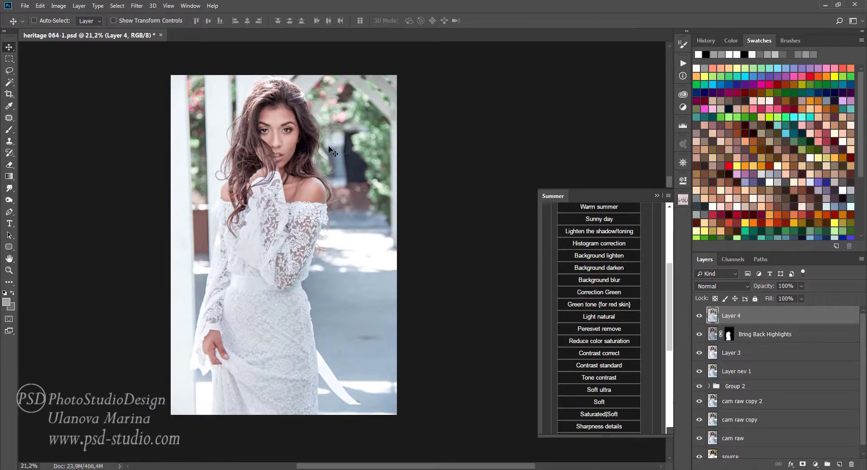
left_click(137, 6)
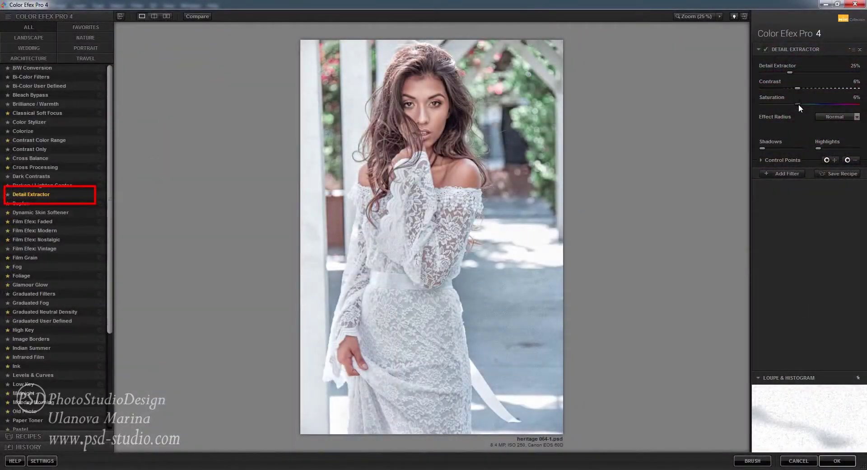
Apply Detail Extractor with Saturation -20% and Fine effect radius
left_click_drag(799, 104, 781, 103)
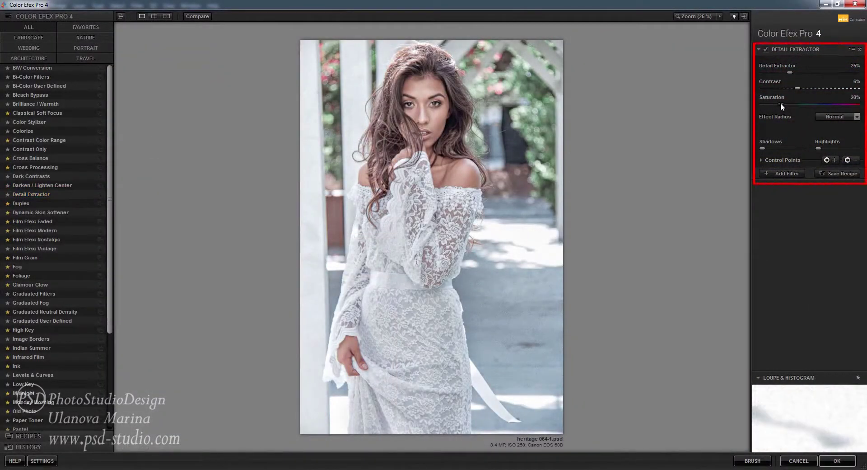
left_click(848, 118)
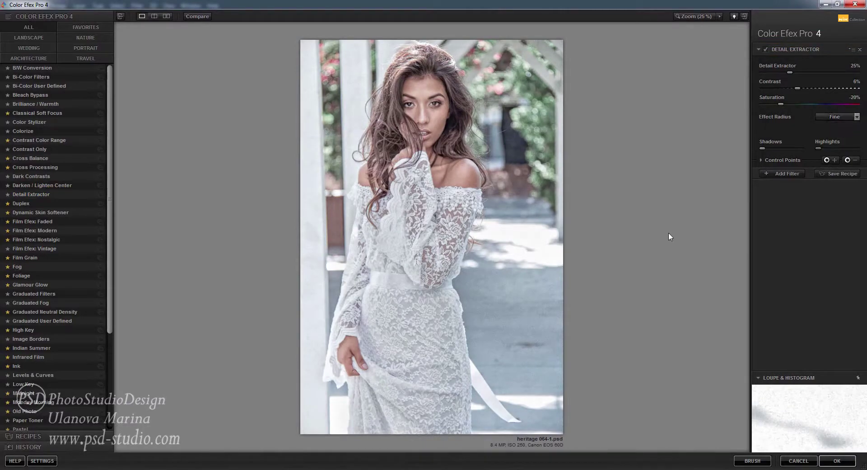
left_click(836, 460)
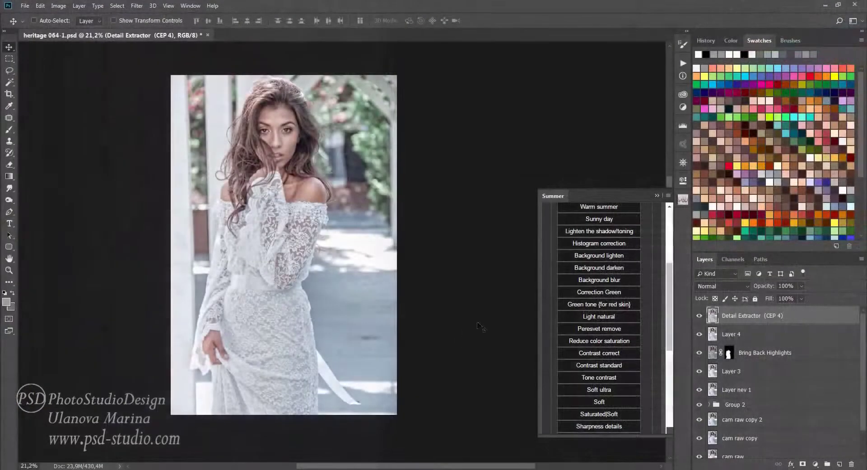
Add a black mask to Detail Extractor and paint sharpening back over the lace sleeve and skirt at 30% flow
left_click(803, 464, "alt")
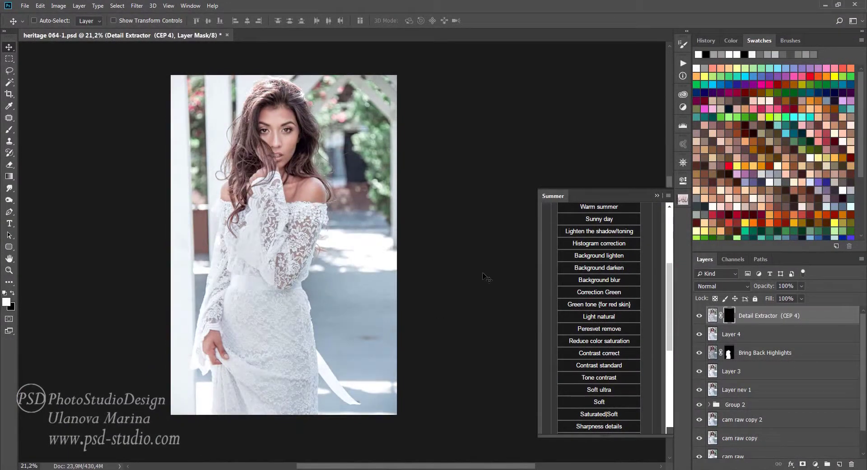
key("b")
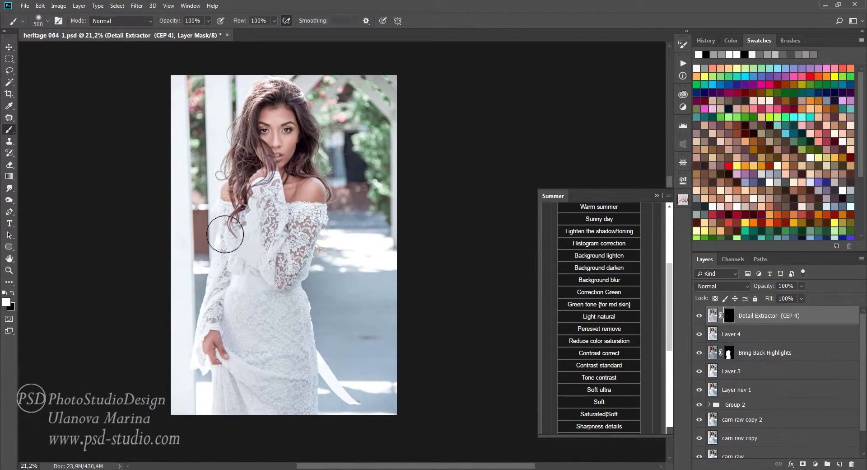
mouse_move(258, 208)
left_mouse_down()
mouse_move(288, 377)
mouse_move(232, 261)
mouse_move(219, 305)
mouse_move(265, 397)
mouse_move(288, 282)
left_mouse_up()
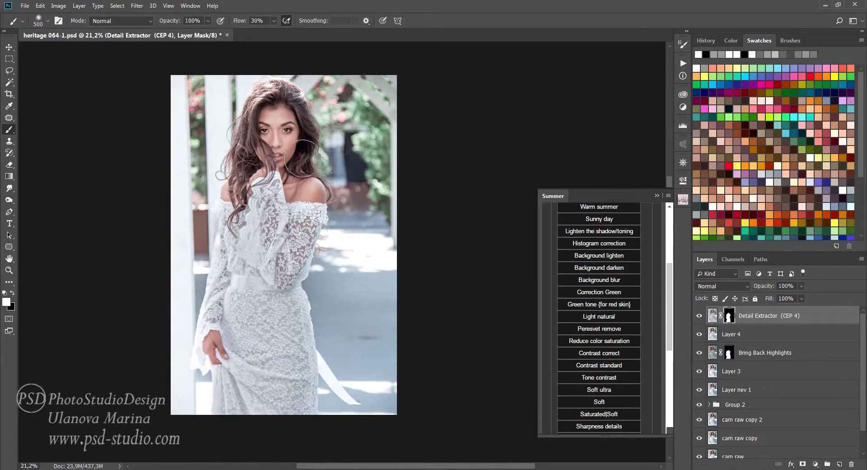
key("shift+3")
key("bracketleft")
key("bracketleft")
key("bracketleft")
left_click_drag(352, 265, 342, 267)
Hide and delete Layer 4, then select the Detail Extractor (CEP 4) layer
left_click(717, 335)
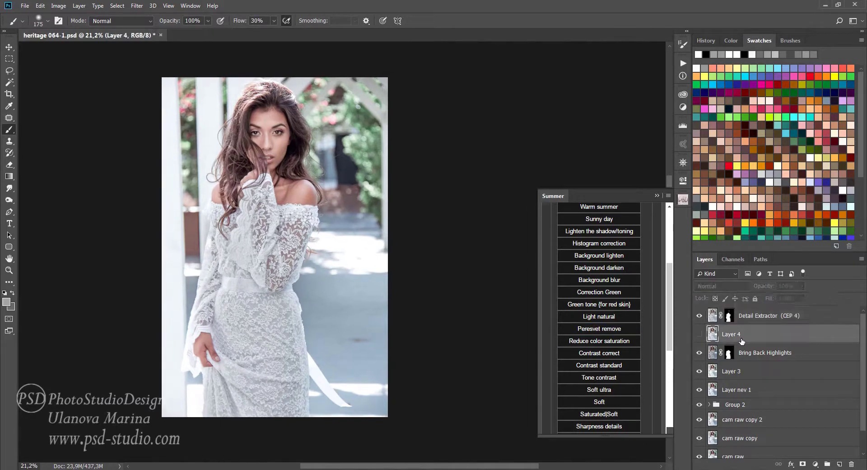
key("Delete")
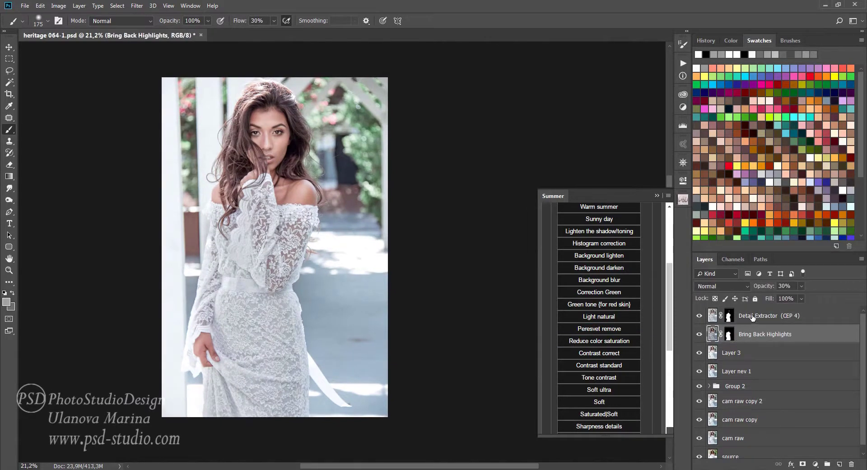
left_click(752, 318)
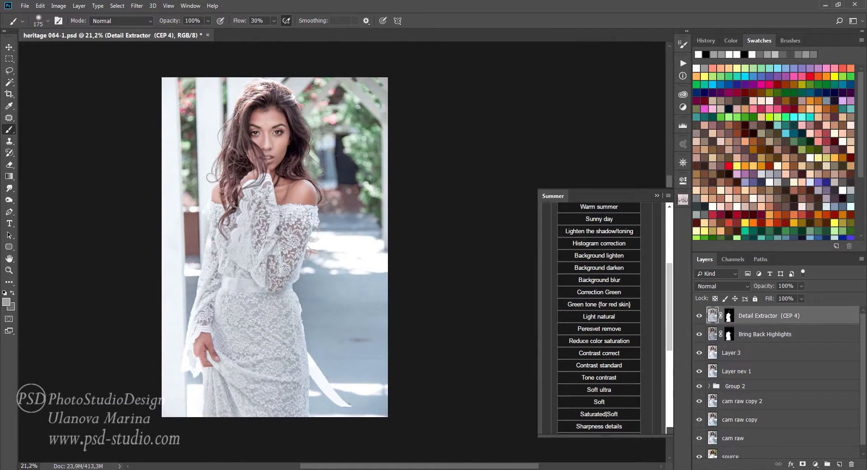
Run the Skin Tone action from Retouch and brighten the skin under the eyes
key("v")
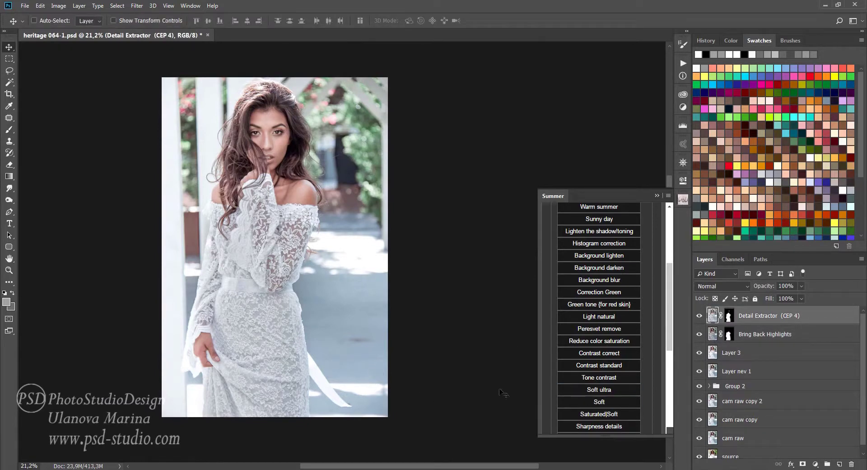
scroll(605, 361, "down", 5)
left_click(605, 371)
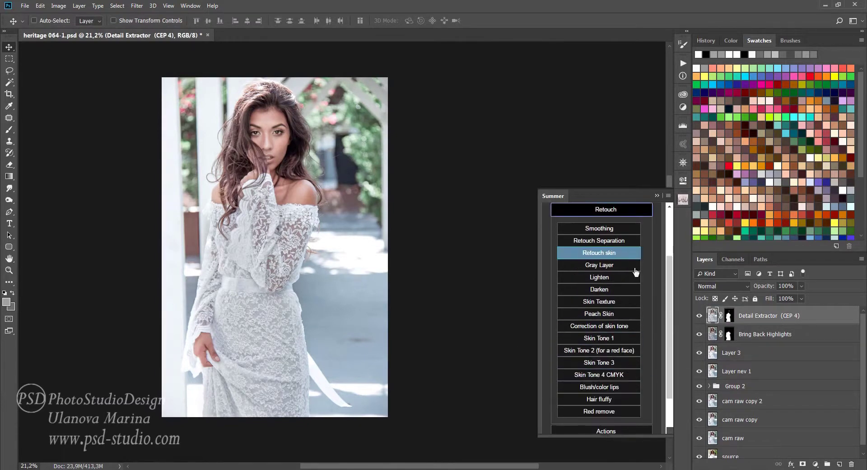
left_click(604, 338)
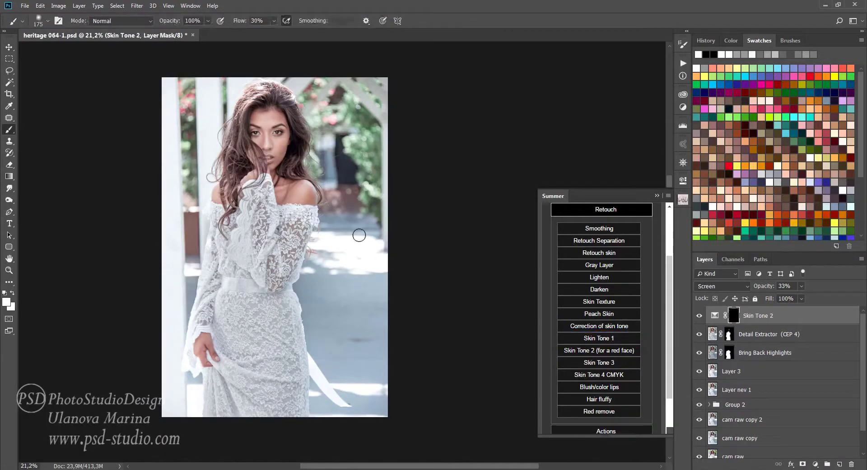
left_click_drag(267, 134, 271, 145)
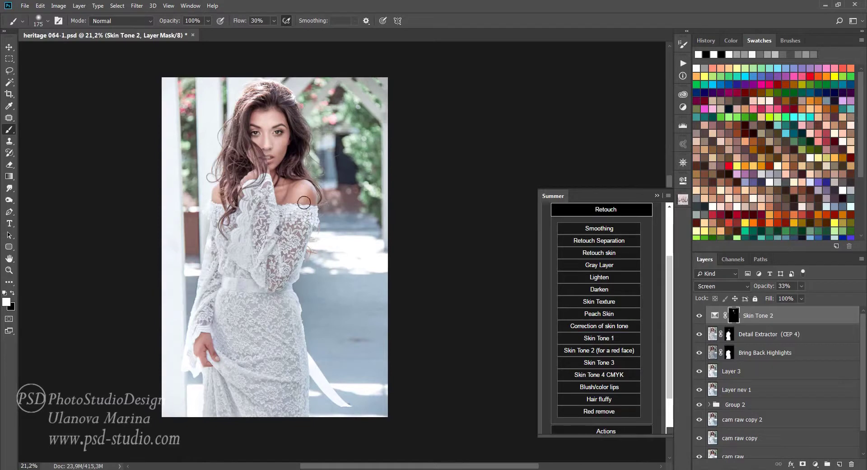
Refine the Skin Tone mask with black and white brushes, then add a Blush/color lips layer
key("x")
key("bracketleft")
key("bracketleft")
key("bracketleft")
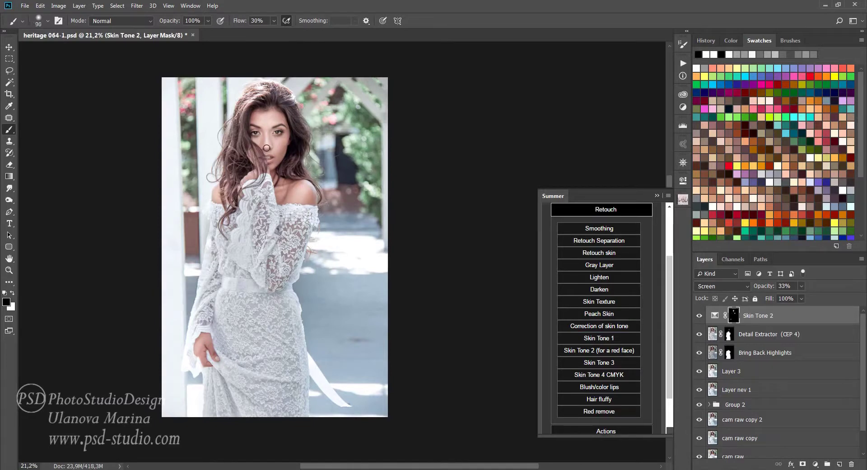
key("ctrl+plus")
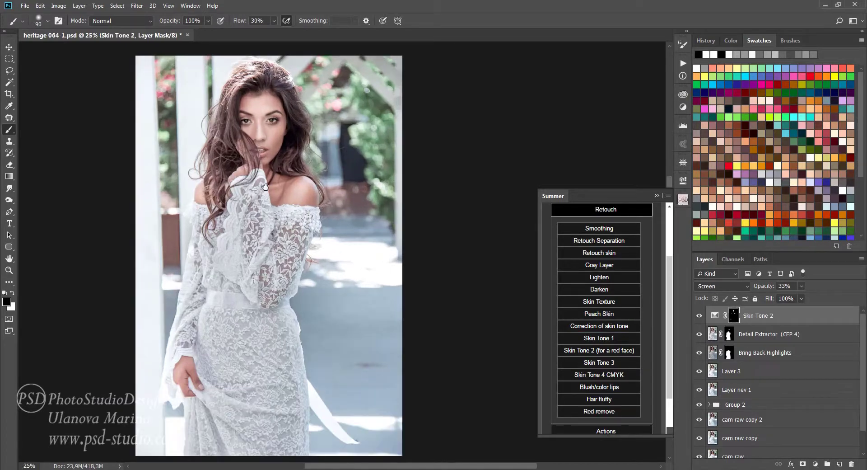
key("x")
key("bracketleft")
key("bracketleft")
key("bracketleft")
key("x")
key("bracketright")
key("bracketright")
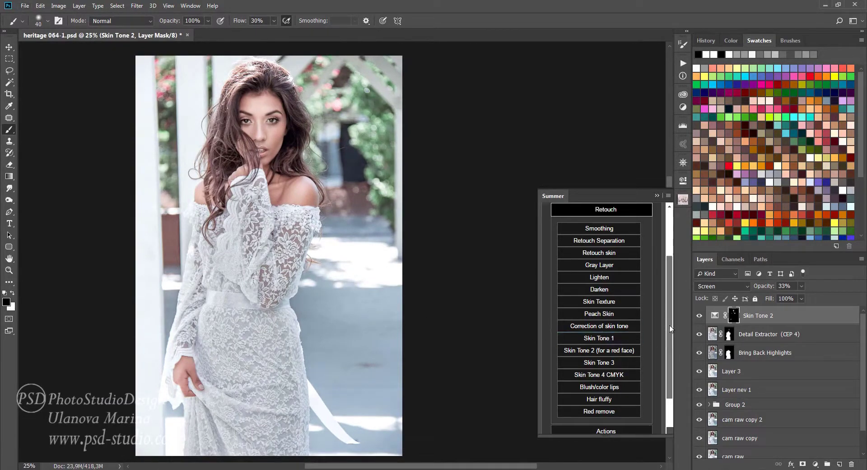
scroll(641, 342, "down", 2)
left_click(615, 342)
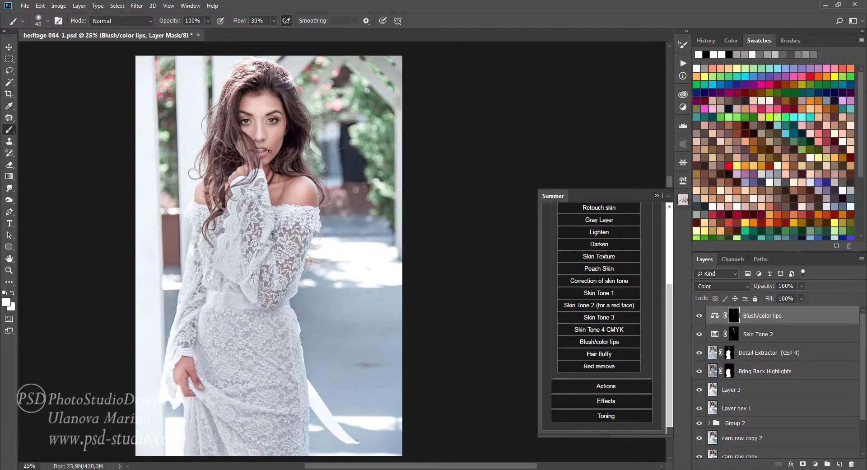
Paint the Blush/color lips mask with a 100 px, 10%-flow brush, comparing Skin Tone 2
scroll(253, 164, "up", 1)
scroll(312, 158, "down", 1)
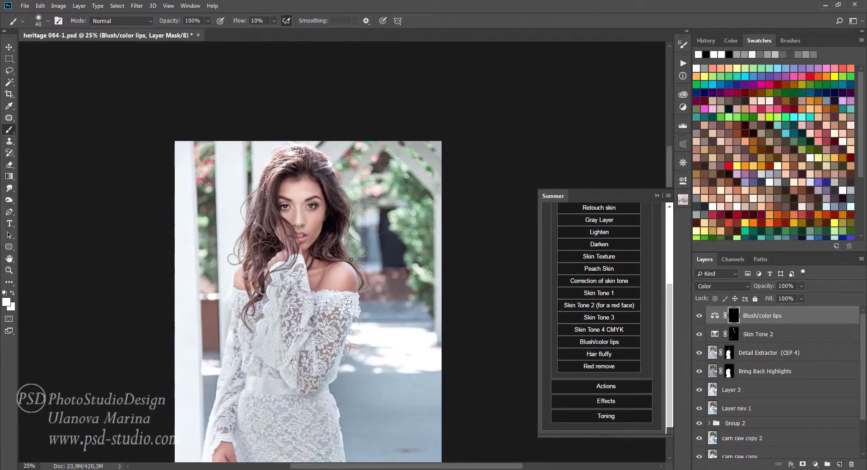
key("bracketright")
key("bracketright")
key("bracketright")
key("shift+1")
key("x")
key("shift+0")
scroll(407, 272, "down", 2)
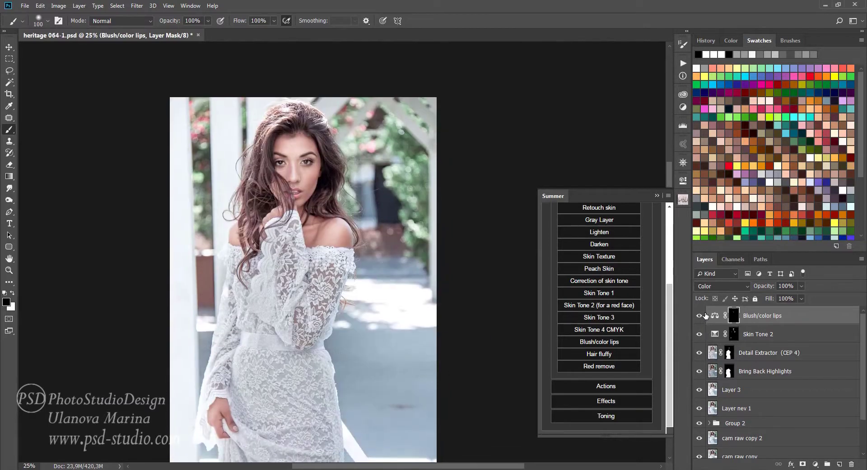
left_click(700, 334)
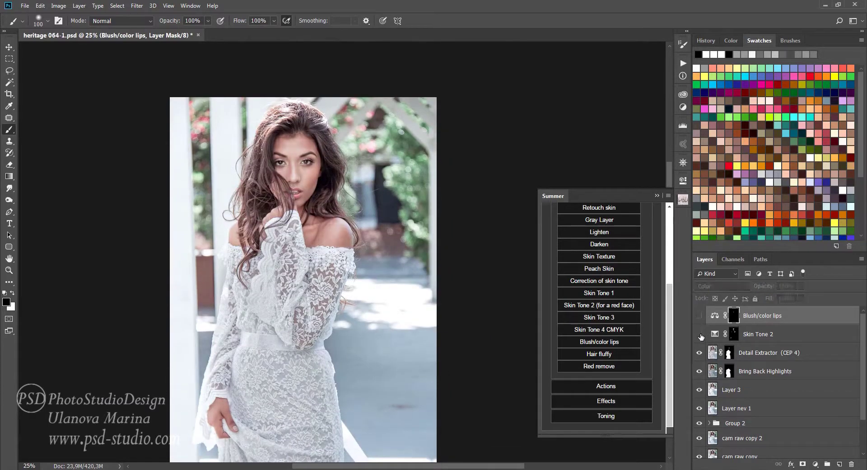
left_click(699, 315)
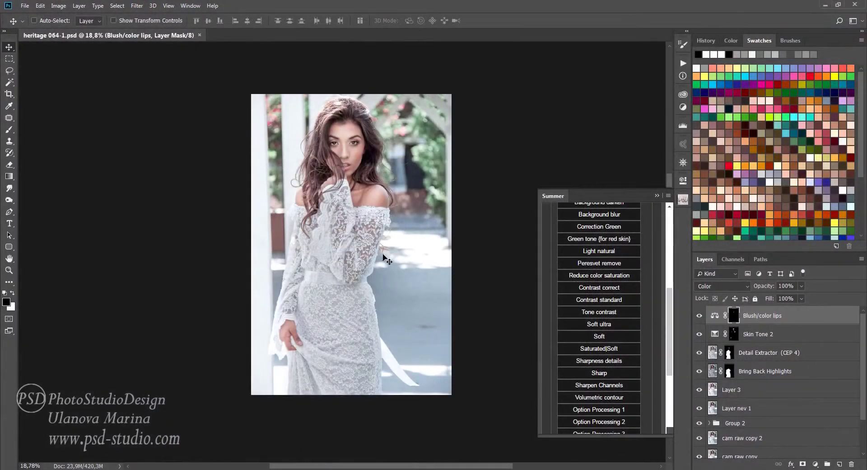
Apply the Vignetted Blur 1 effect for a 75%-opacity edge blur and compare it
left_click_drag(672, 306, 673, 354)
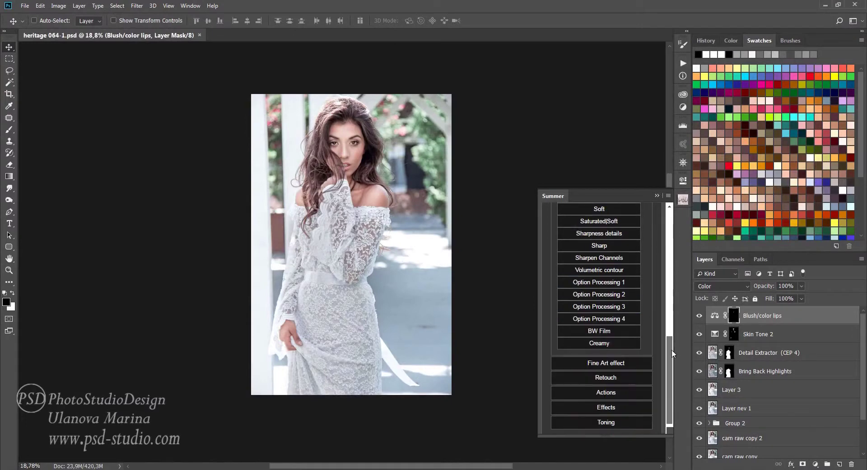
left_click(606, 407)
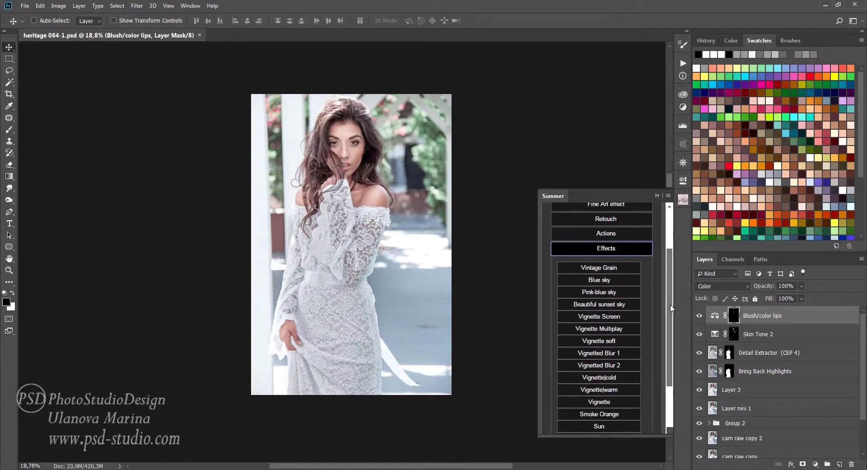
scroll(671, 309, "down", 1)
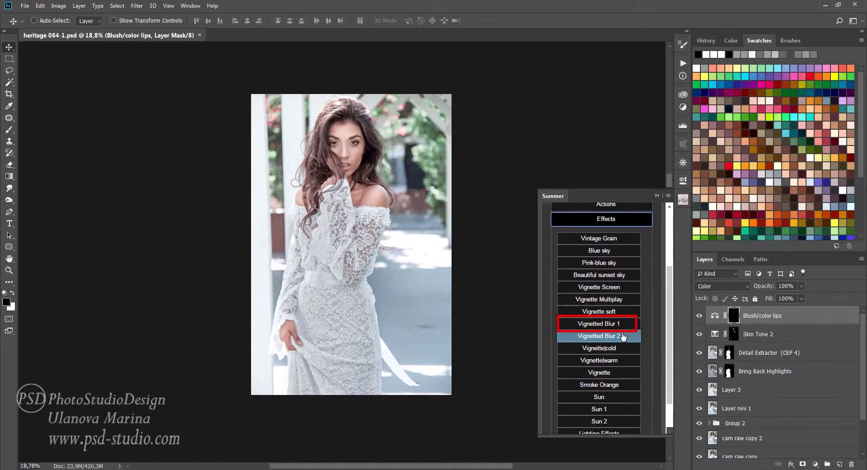
left_click(610, 324)
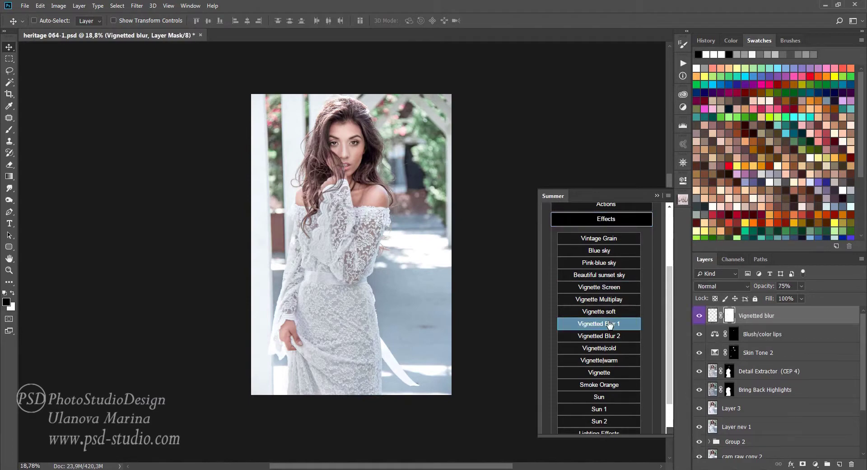
left_click(700, 316)
left_click(700, 316)
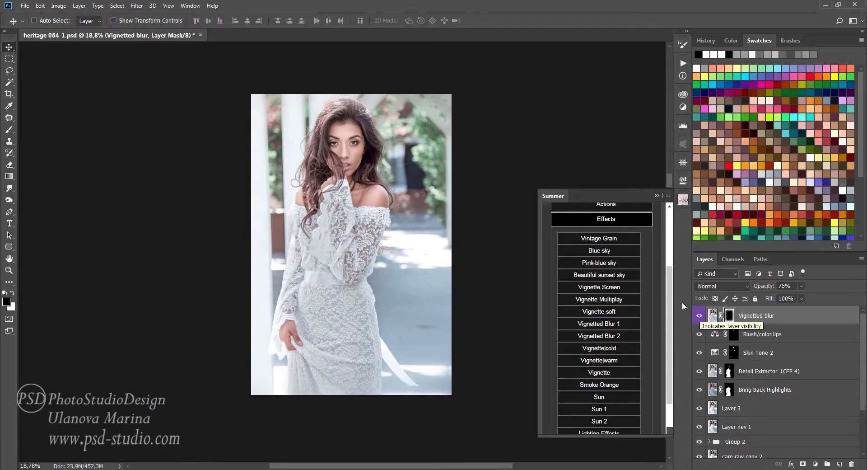
scroll(599, 293, "up", 3)
Open the Toning action category and apply the Toning 1 preset
left_click(599, 250)
left_click_drag(672, 225, 672, 283)
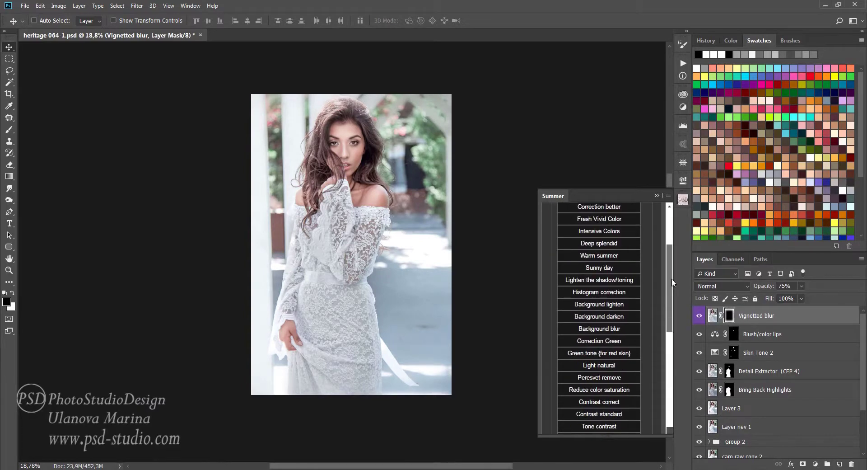
left_click(632, 253)
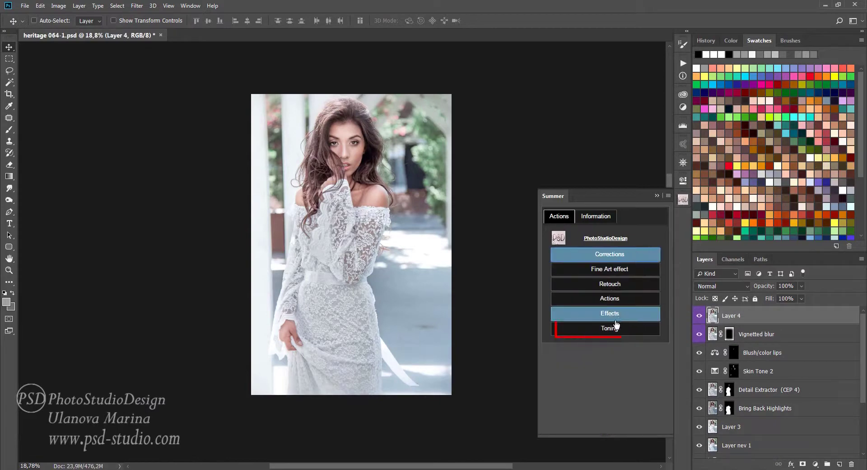
left_click(617, 326)
left_click(613, 347)
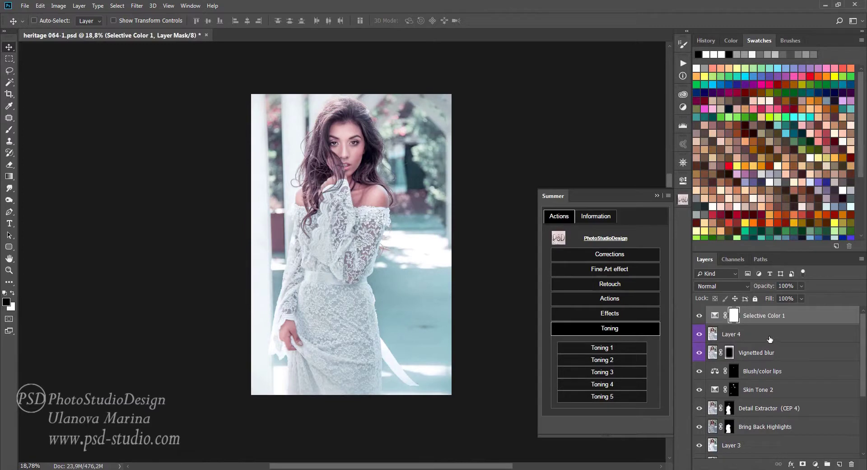
Try the Toning 2 and Toning 3 presets, comparing each, ending with Toning 3's Layer 4 copy
left_click(607, 359)
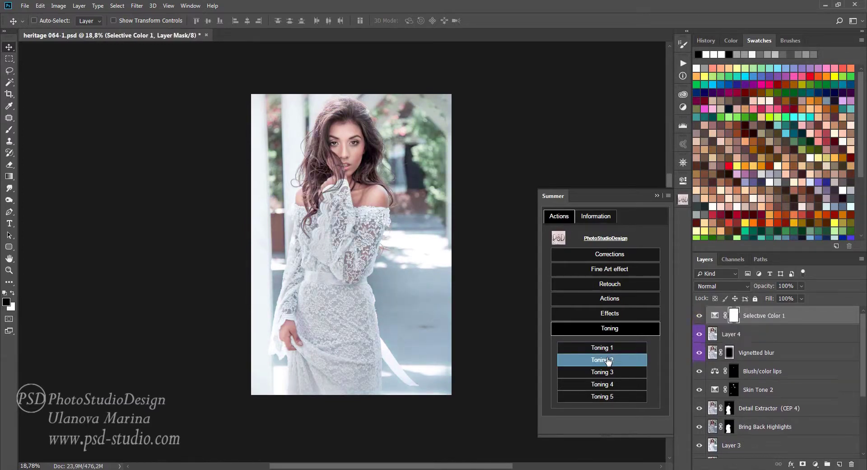
left_click(698, 316)
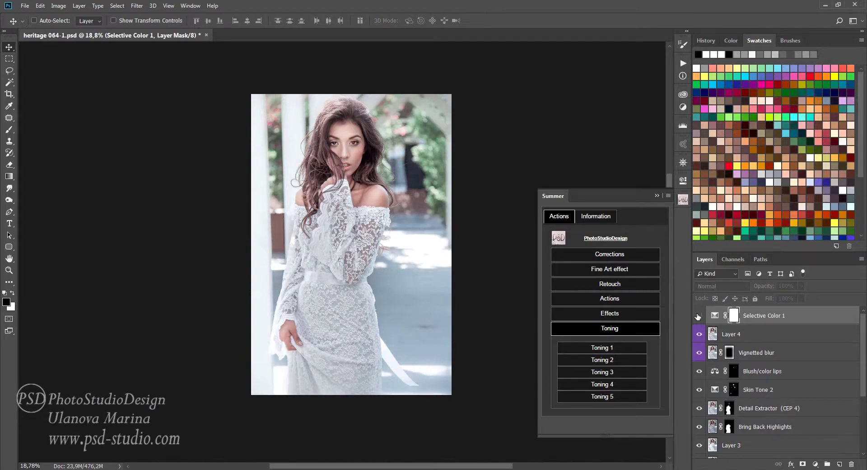
left_click(698, 317)
left_click(698, 316)
left_click(698, 316)
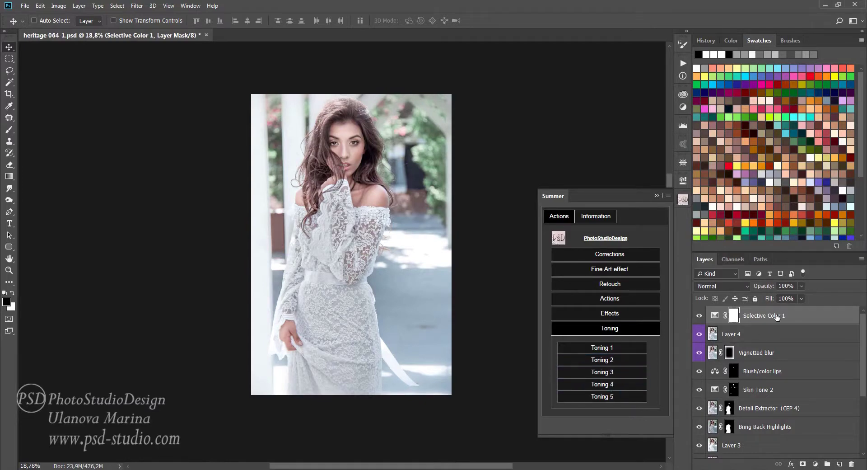
left_click(615, 373)
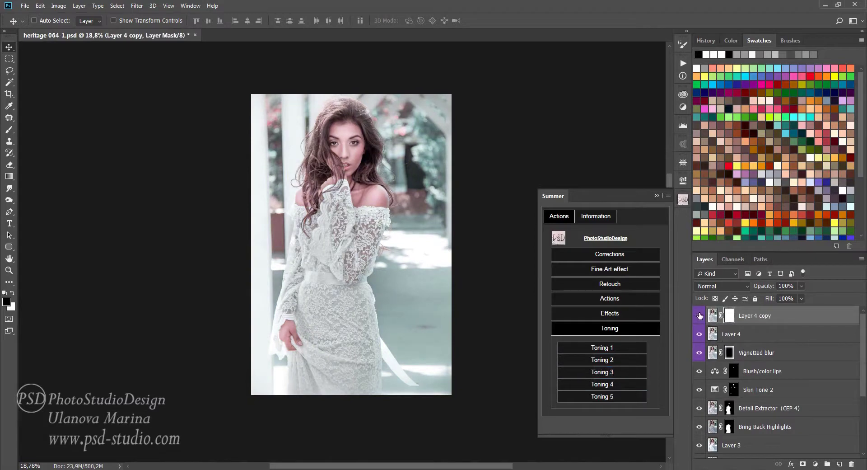
left_click(700, 315)
Remove Layer 4 copy, then test and discard the Toning 4 and Toning 5 presets
key("Delete")
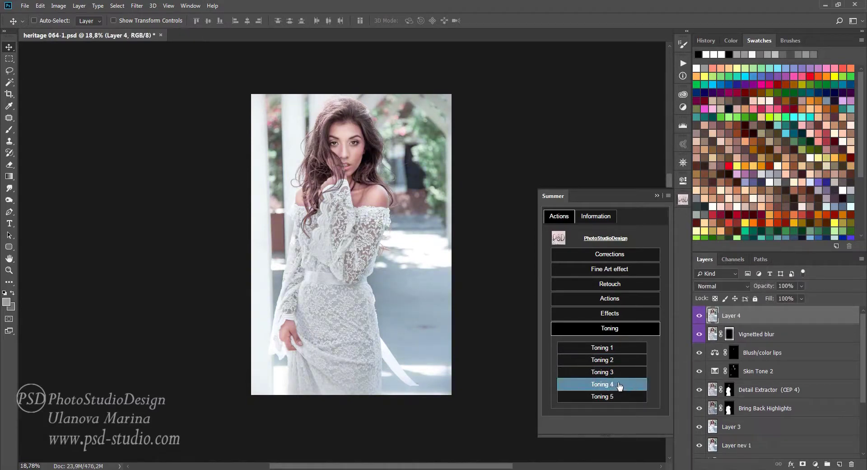
left_click(619, 384)
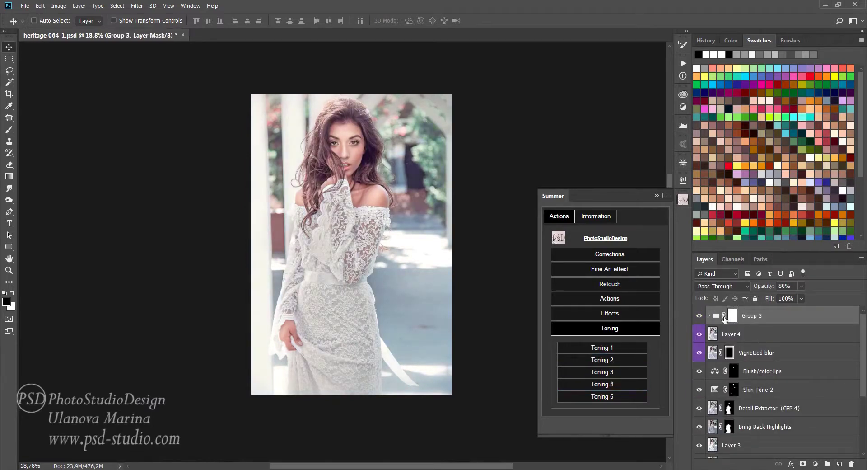
left_click(700, 316)
left_click(700, 316)
key("Delete")
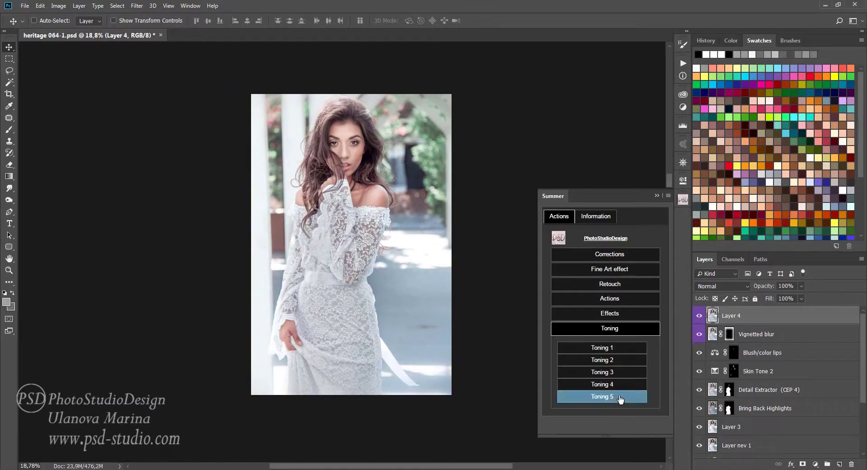
left_click(619, 398)
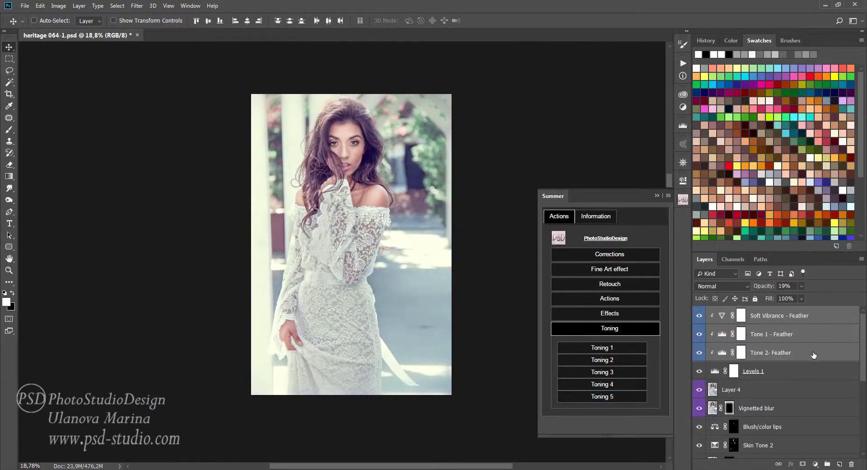
key("Delete")
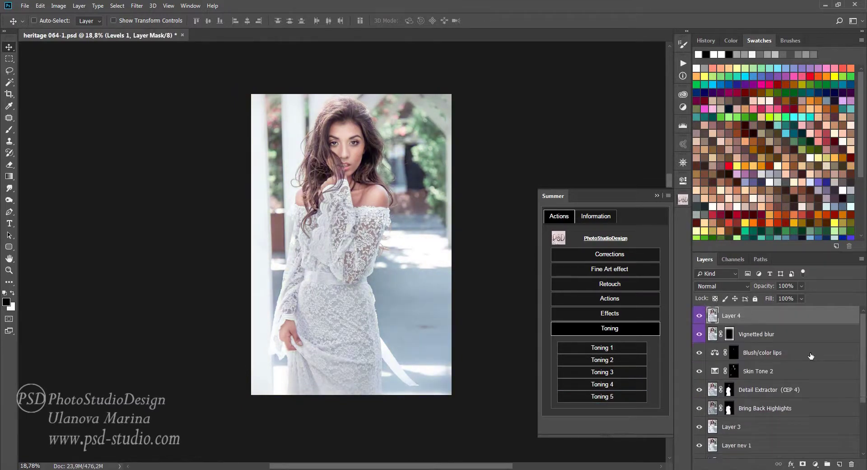
Reapply Toning 4 as Group 3 and add the Toning 3 Selective Color 1 layer above it
left_click(617, 385)
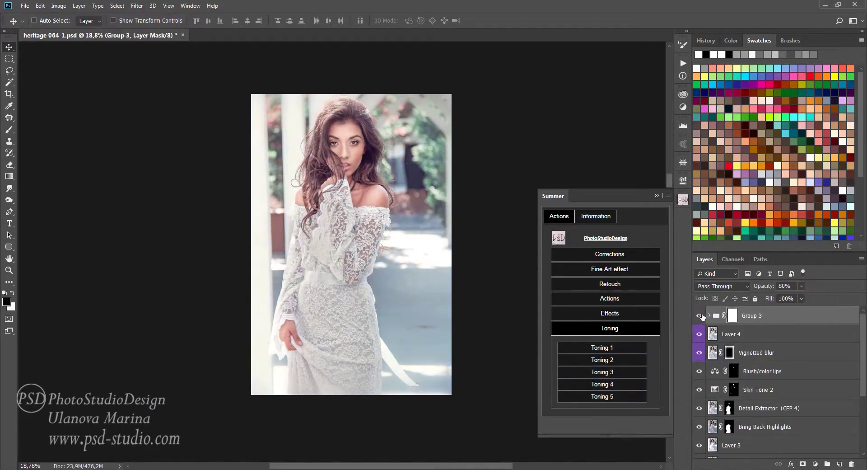
left_click(701, 315)
left_click(701, 316)
left_click(613, 359)
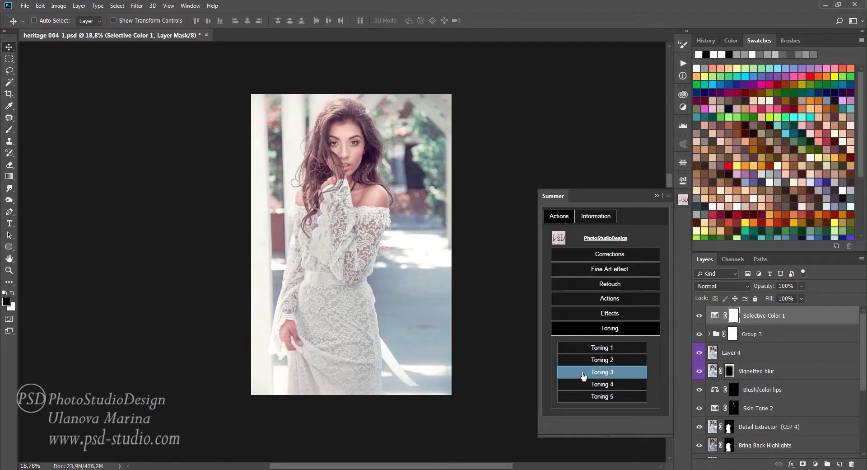
left_click(699, 316)
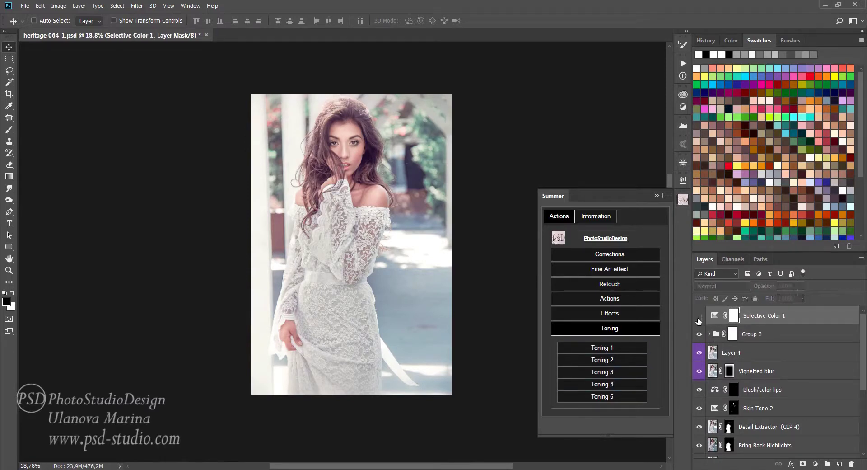
left_click(700, 318)
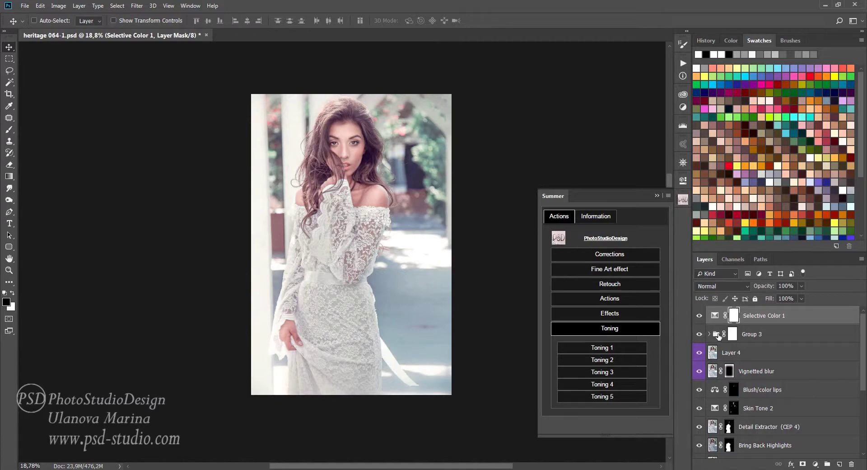
Invert the Selective Color 1 mask and paint it back white over face, shoulder, hand and chest
key("ctrl+i")
key("b")
key("x")
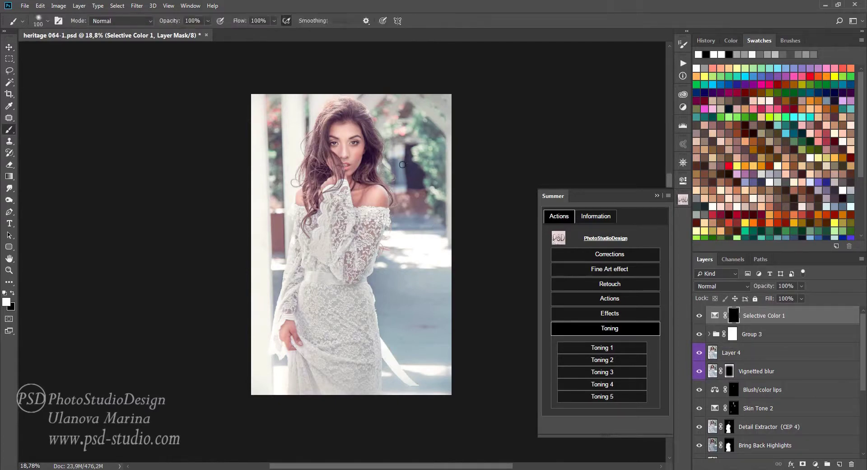
key("bracketright")
key("bracketright")
key("bracketright")
left_click(371, 192)
left_click(305, 229)
left_click(287, 334)
left_click(388, 241)
scroll(506, 260, "right", 2)
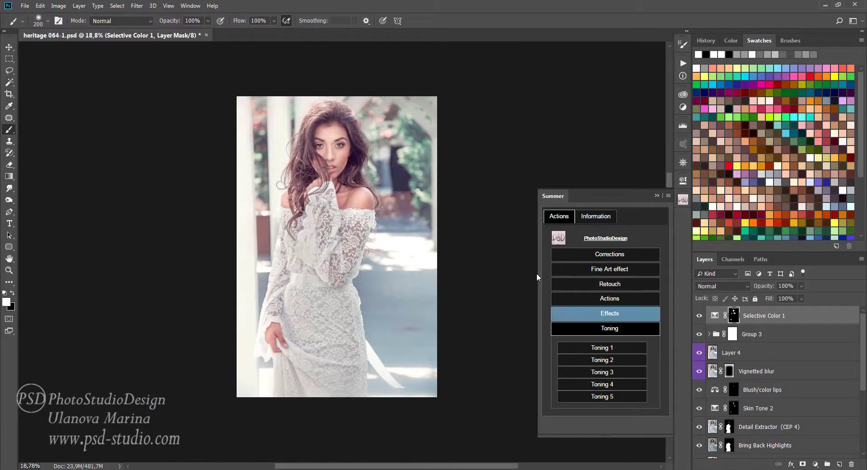
Paint black at 30% flow on the Group 3 mask to remove toning around the hair
left_click(725, 335)
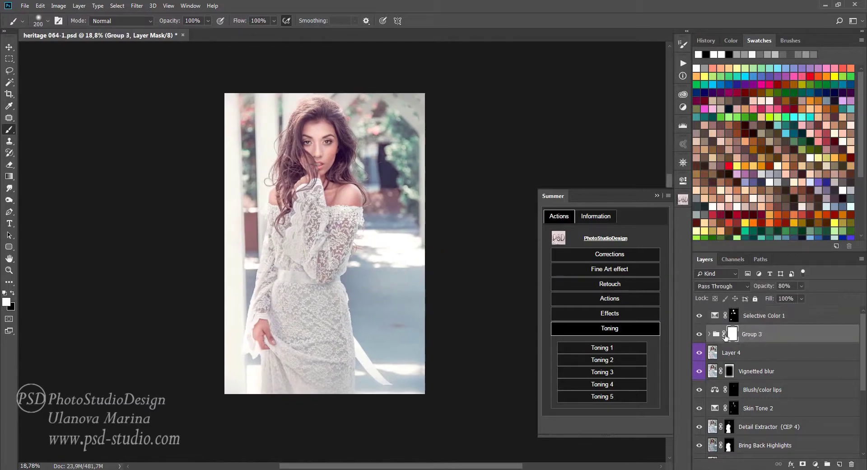
left_click(700, 334)
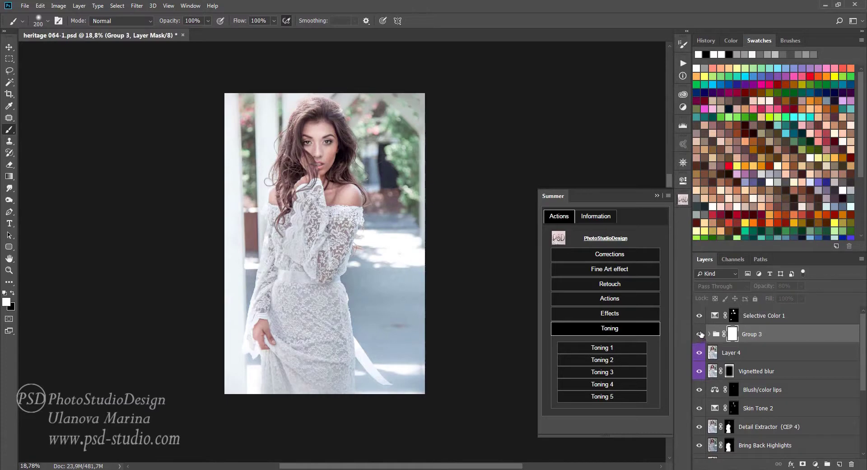
left_click(700, 335)
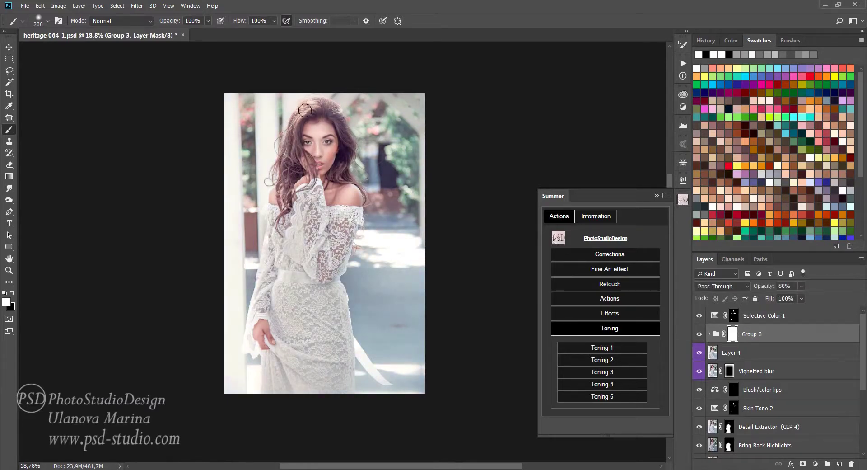
key("x")
key("shift+1")
key("shift+3")
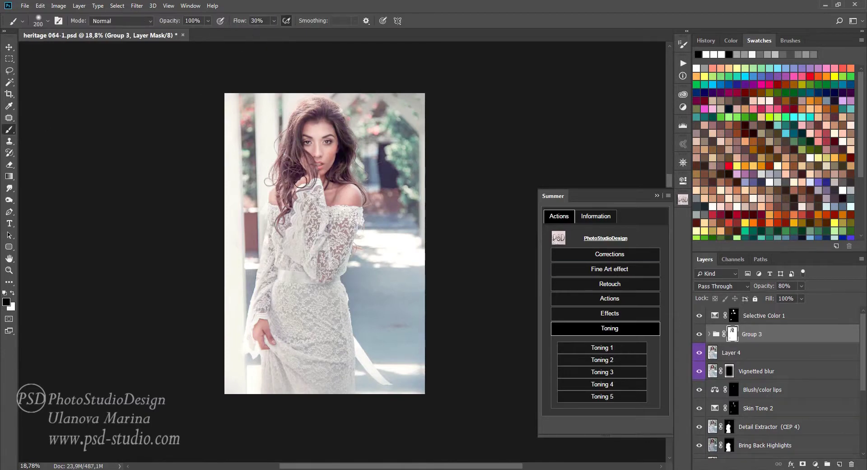
left_click_drag(333, 117, 288, 164)
key("shift+5")
key("bracketright")
key("bracketright")
key("bracketright")
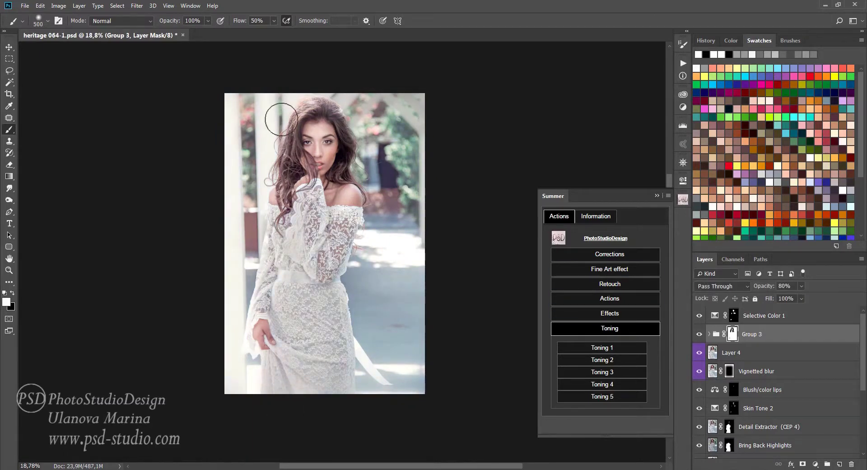
key("bracketleft")
key("bracketleft")
key("bracketleft")
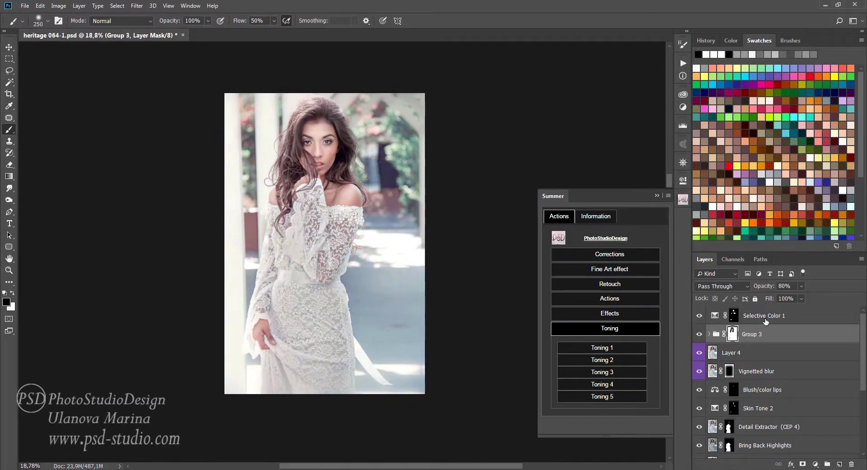
left_click(765, 320, "shift")
Group Selective Color 1 and Group 3 into Group 4 and compare it on and off
left_click(827, 464)
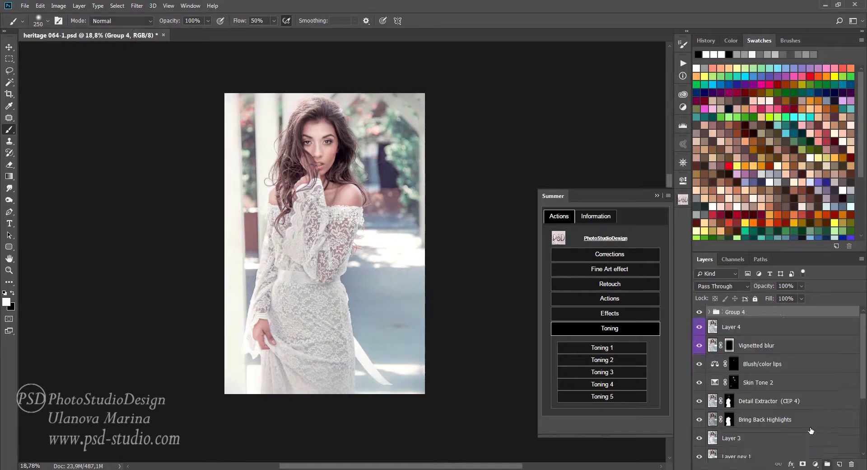
left_click(700, 312)
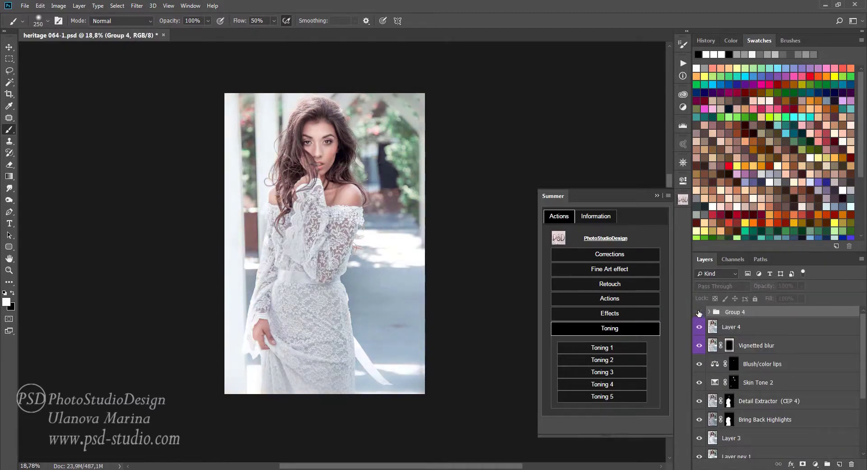
left_click(700, 312)
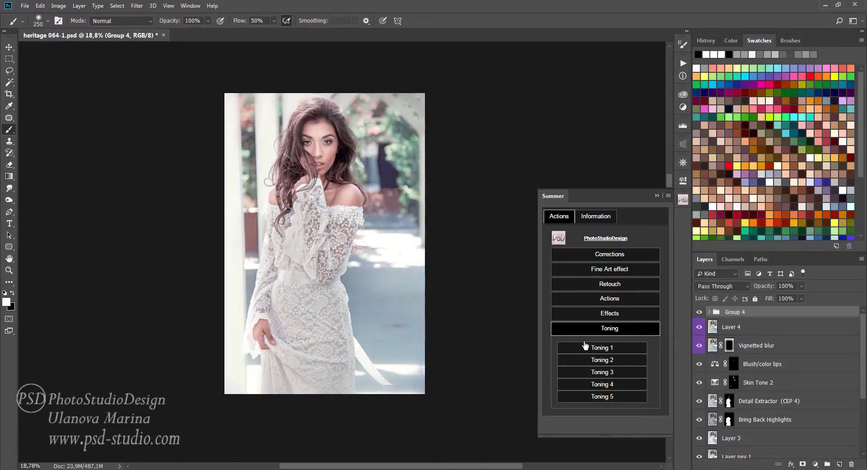
key("v")
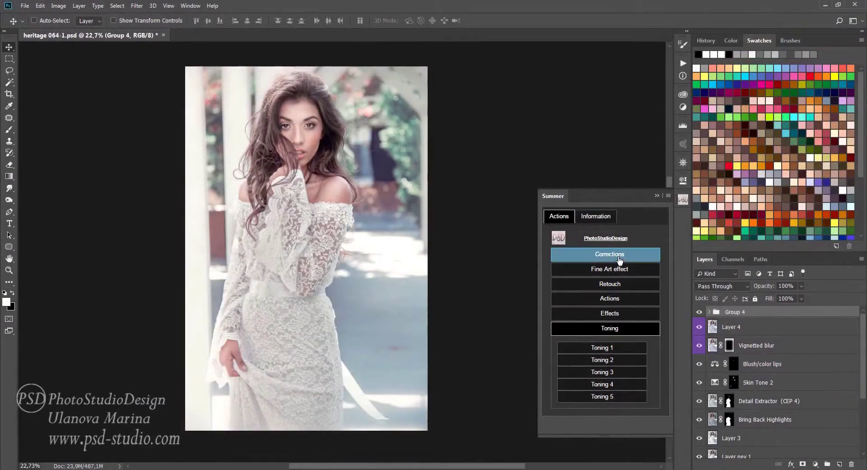
Stamp the visible layers into Layer 5 and apply the Volumetric contour effect
left_click(616, 255)
key("ctrl+shift+alt+e")
scroll(673, 346, "down", 5)
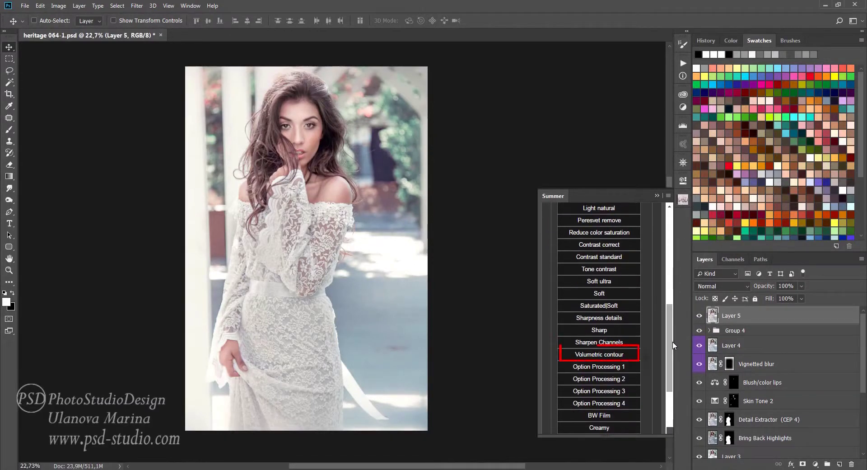
left_click(619, 354)
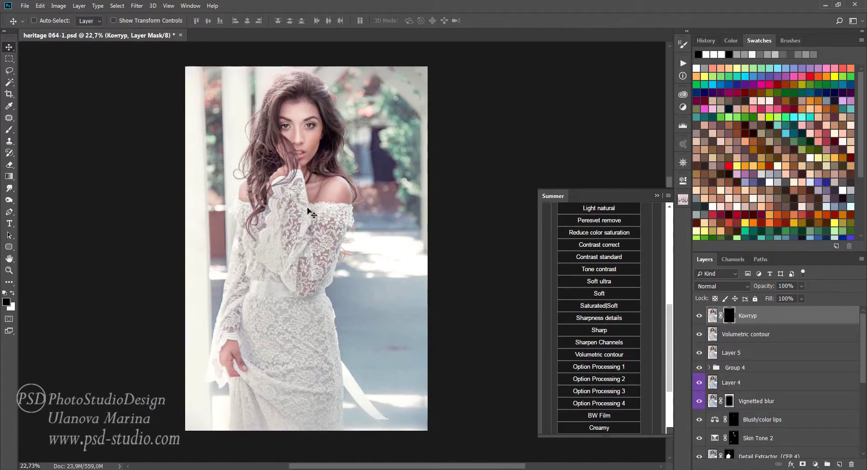
Paint white at full flow on the Контур mask over the face, hair and figure
key("b")
key("x")
key("shift+0")
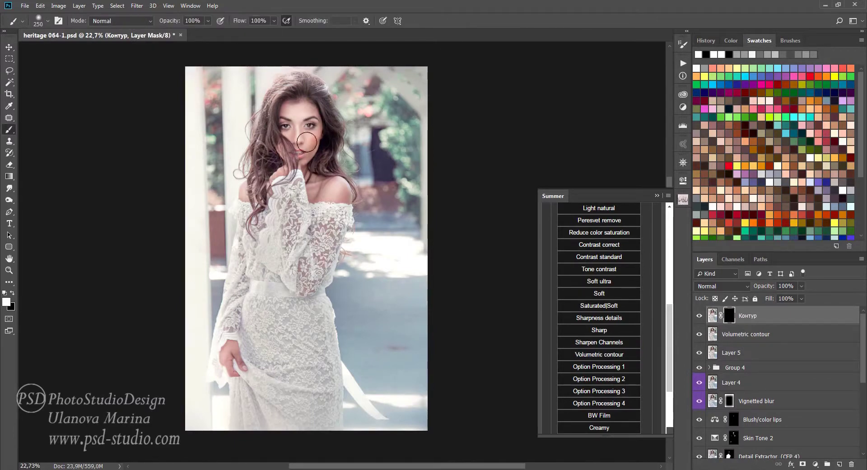
left_click_drag(299, 150, 252, 174)
left_click_drag(342, 188, 283, 167)
key("bracketright")
key("bracketright")
key("bracketright")
key("x")
key("bracketleft")
key("bracketleft")
key("bracketleft")
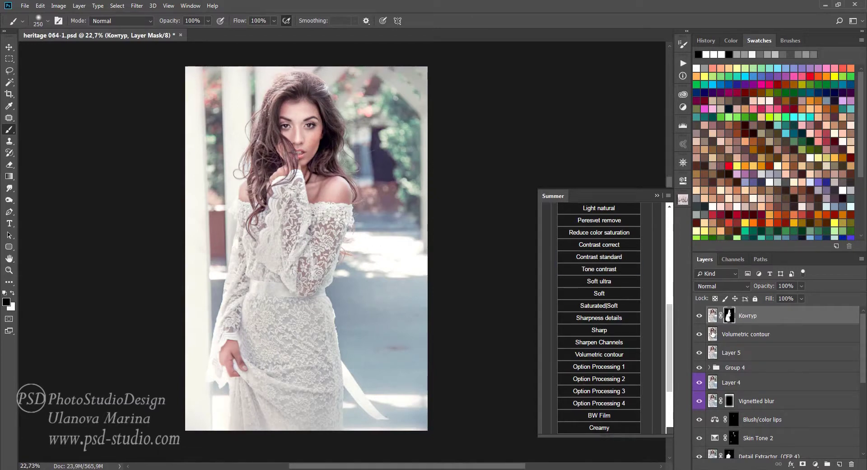
left_click(699, 315)
left_click(699, 316)
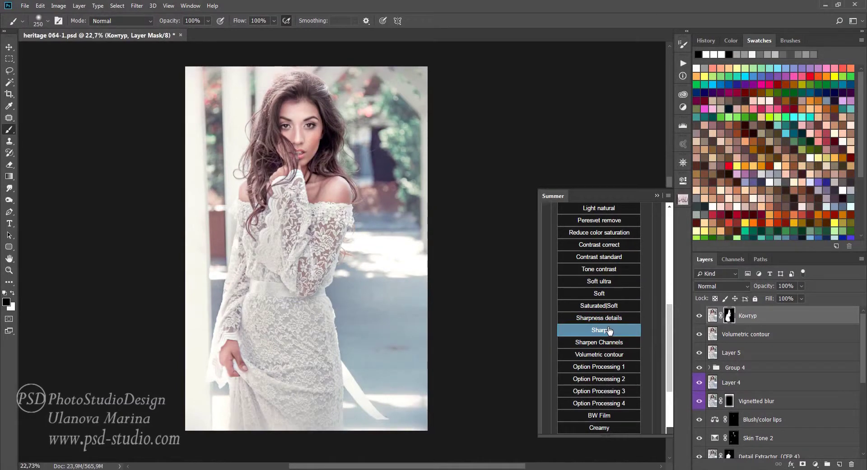
Run the Sharp action with a 1,6-pixel High Pass radius and show the Sharp layer
left_click(609, 330)
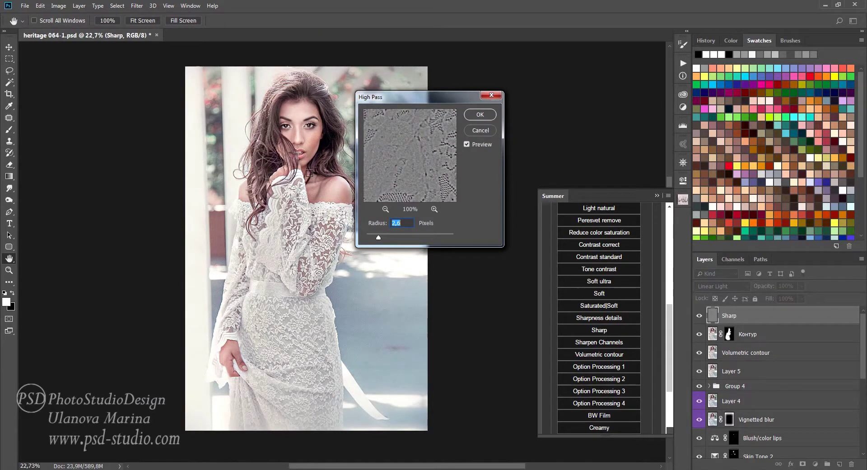
left_click_drag(379, 238, 373, 238)
left_click(480, 115)
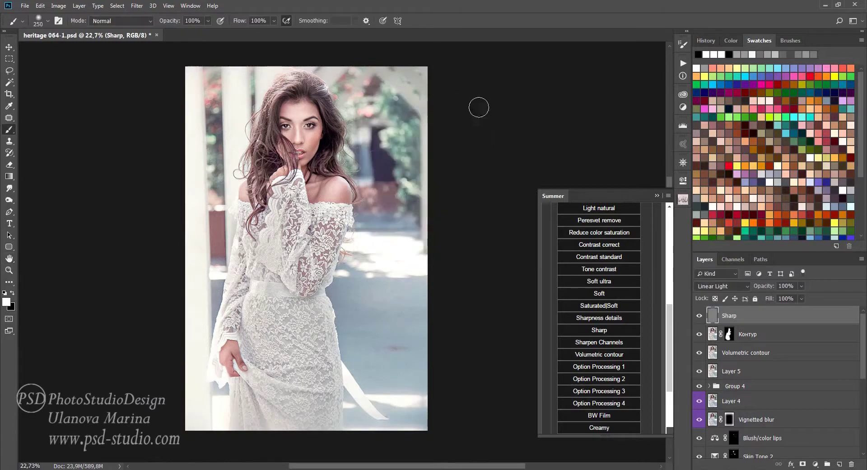
left_click(698, 316)
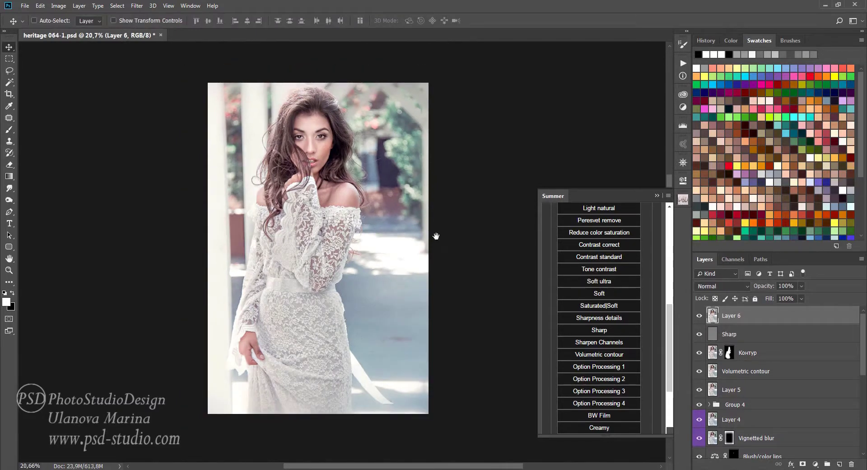
Apply the Creamy Skin Brightener effect and compare it on and off
left_click_drag(671, 324, 672, 363)
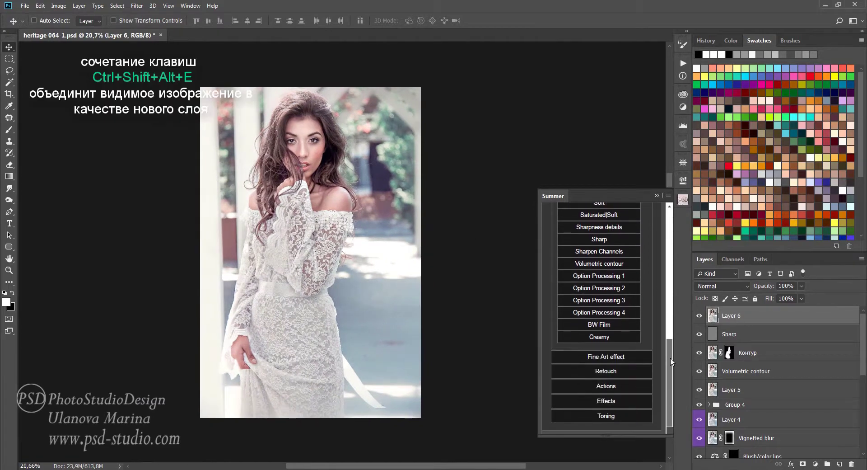
left_click(607, 337)
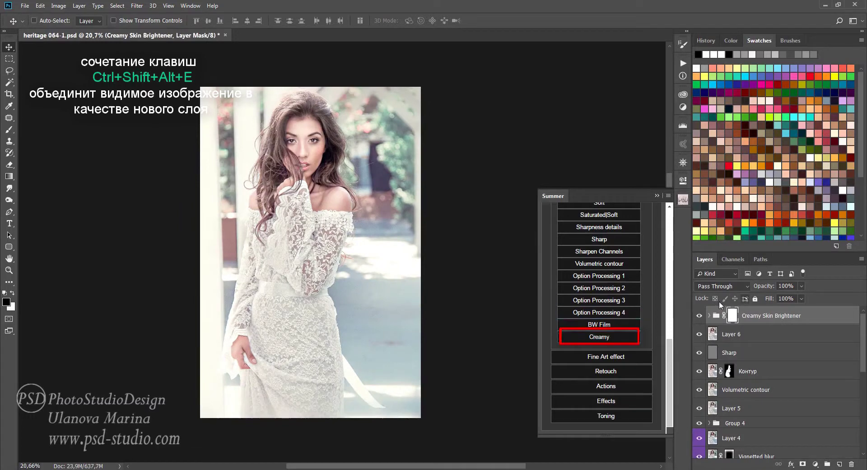
left_click(700, 316)
left_click(700, 315)
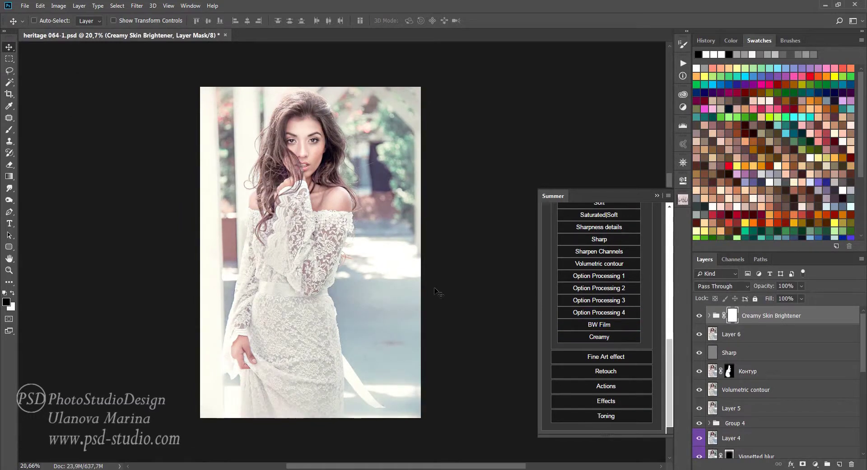
Paint the brightener mask around the figure with a 900 px brush, then switch the group off
key("b")
key("bracketright")
key("bracketright")
key("bracketright")
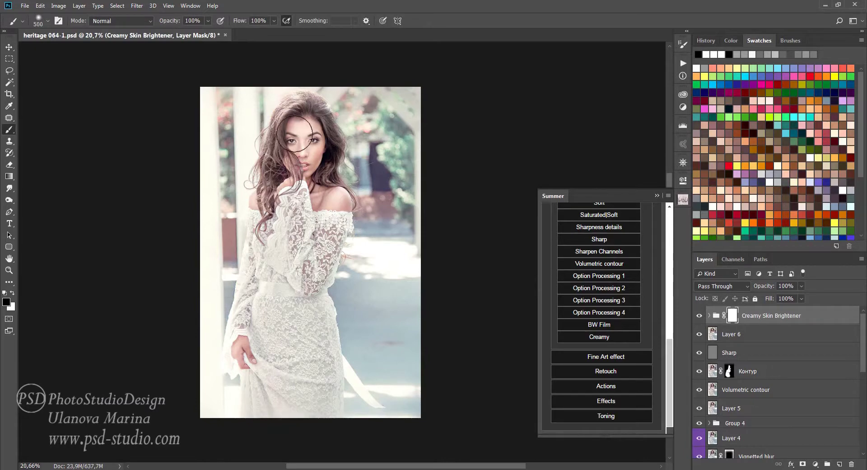
mouse_move(303, 129)
left_mouse_down()
mouse_move(308, 178)
mouse_move(402, 416)
left_mouse_up()
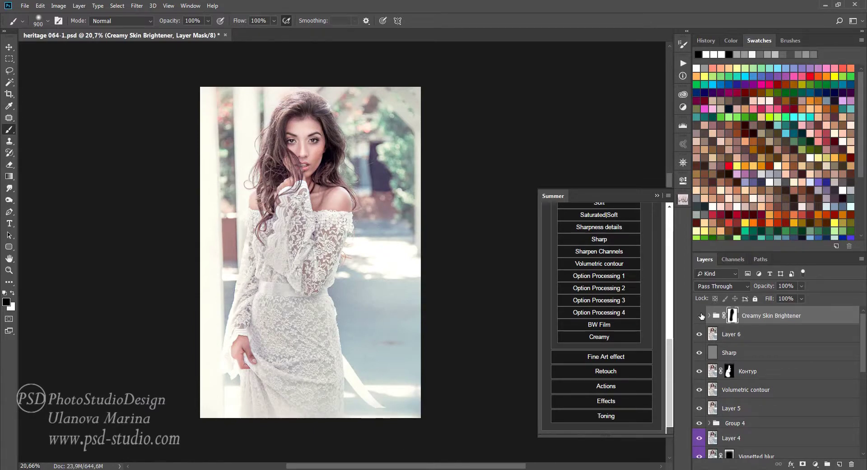
left_click(700, 315)
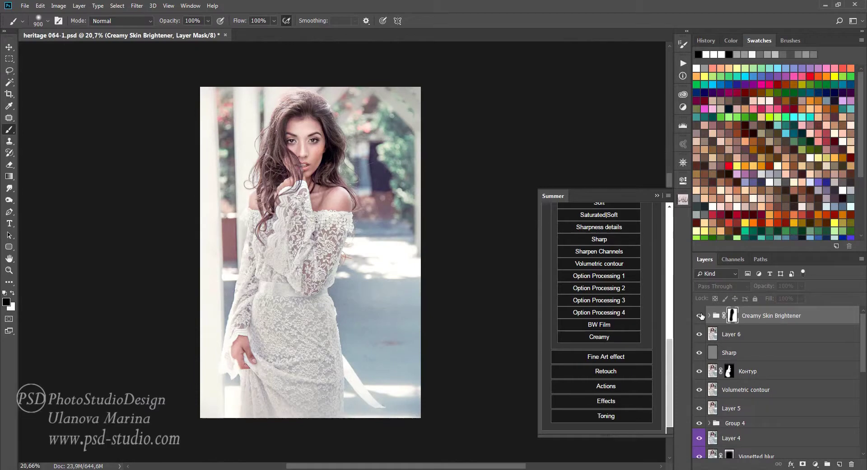
left_click(700, 316)
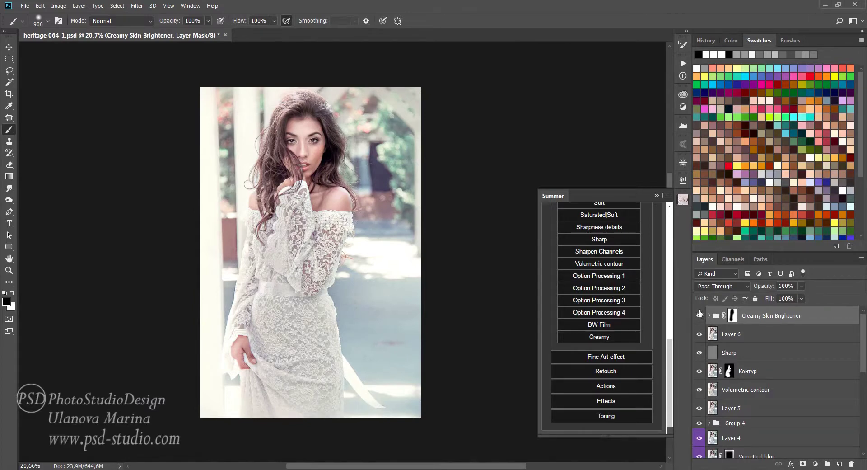
left_click(700, 314)
left_click(730, 334)
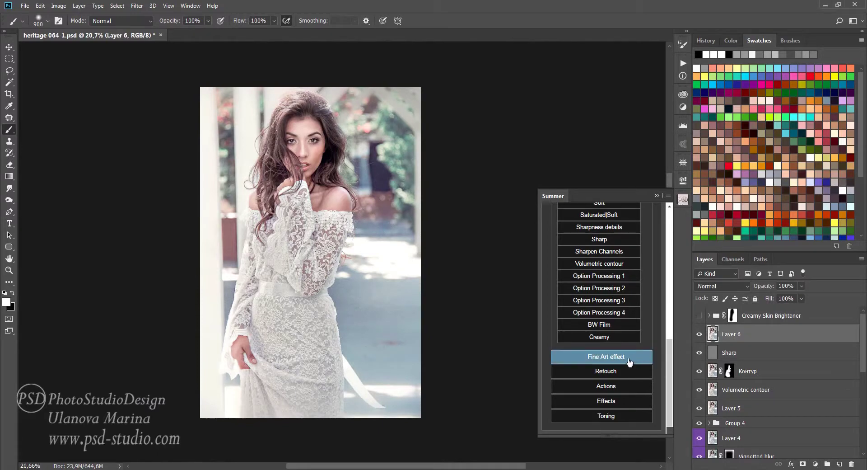
Apply the Fine Art Vanilla Vignette and copy the Creamy Skin Brightener mask onto it
left_click(615, 357)
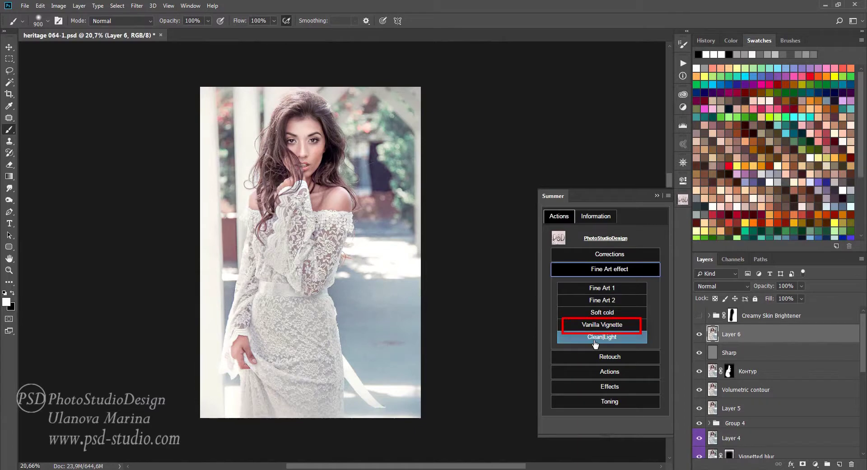
left_click(613, 325)
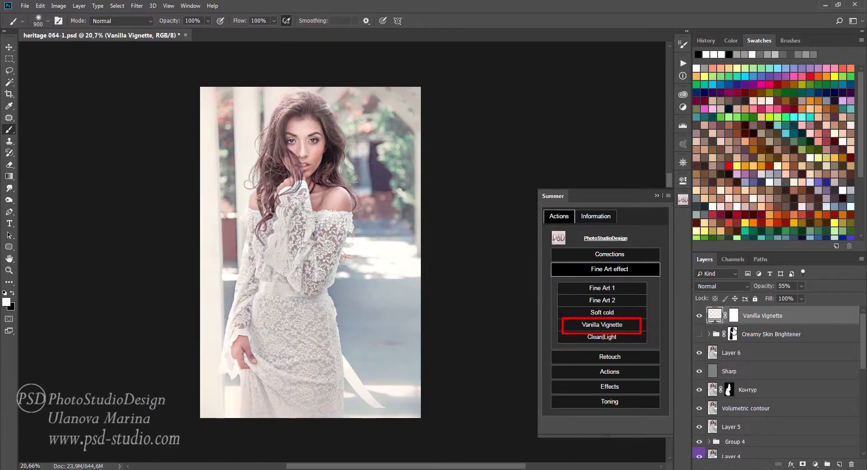
left_click(732, 334)
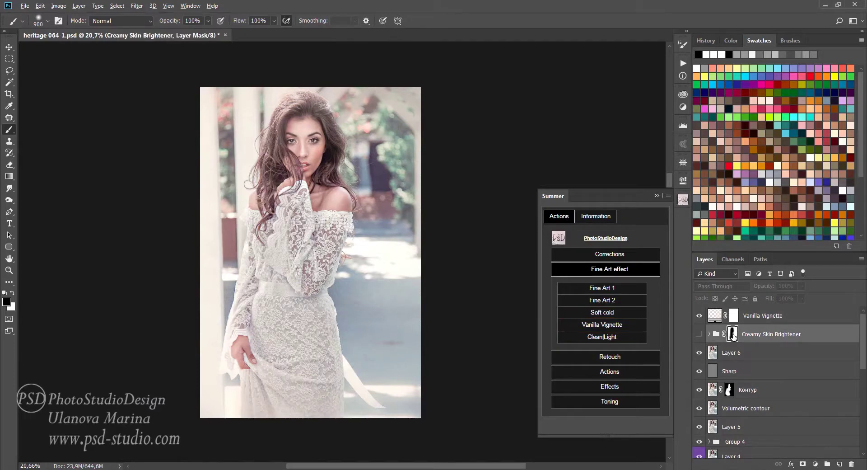
left_click_drag(733, 334, 732, 316)
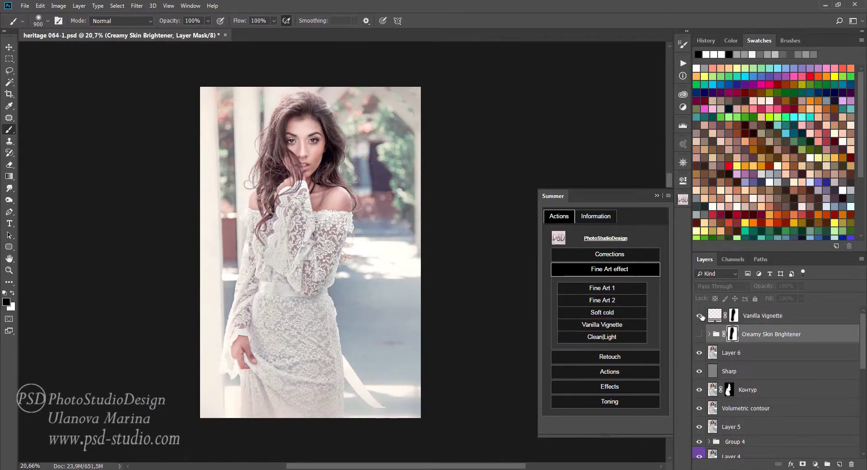
Compare the Vanilla Vignette and brightener on and off, leaving the brightener hidden
left_click(700, 315)
left_click(700, 334)
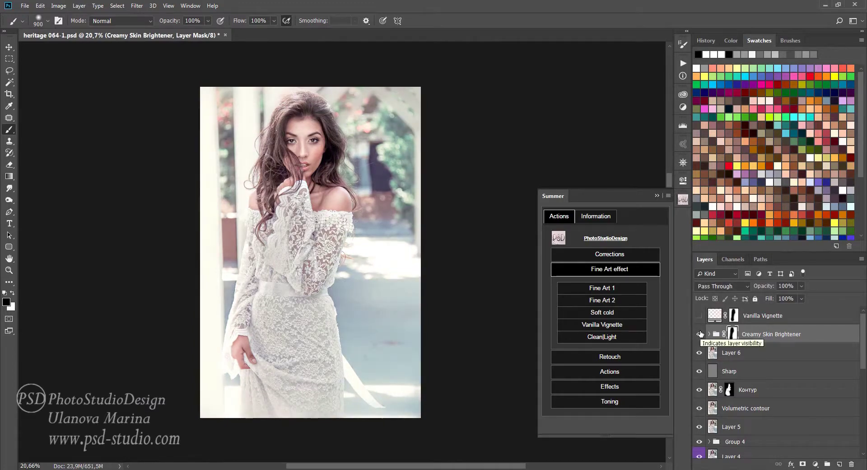
left_click(700, 334)
left_click(699, 316)
left_click(700, 334)
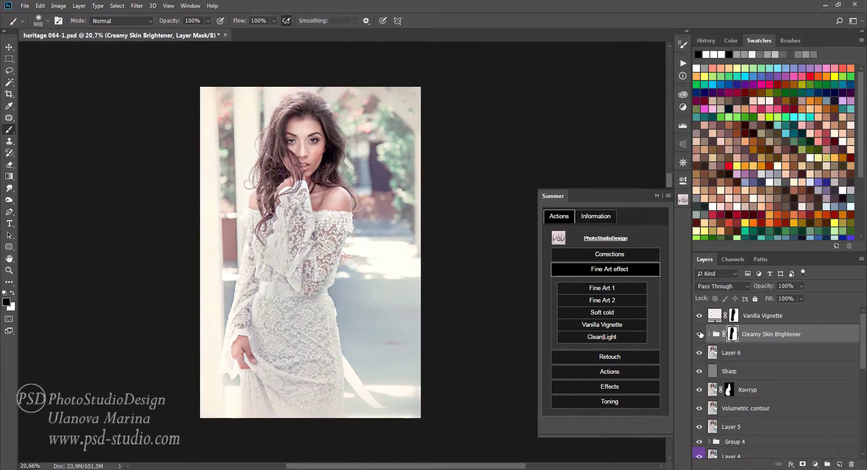
left_click(700, 334)
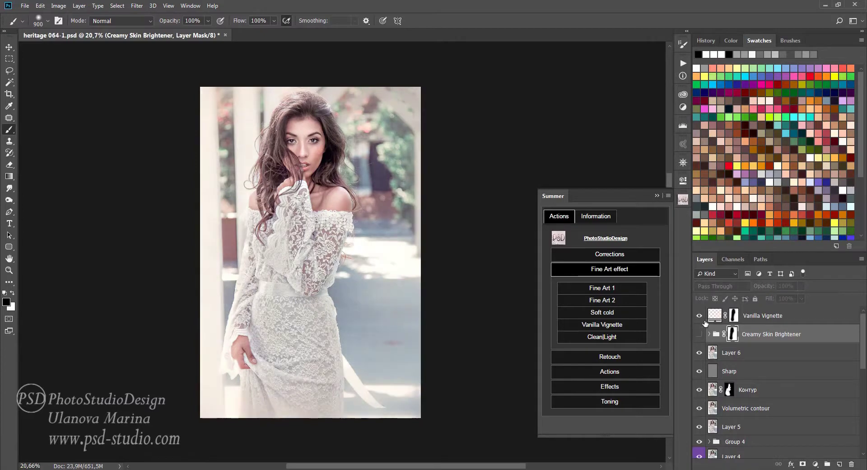
left_click(699, 315)
left_click(700, 315)
left_click_drag(412, 256, 392, 253)
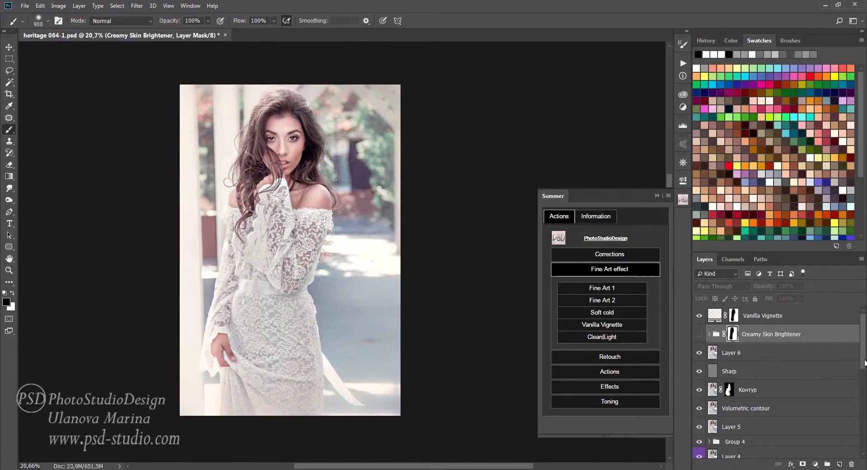
left_click_drag(864, 361, 864, 443)
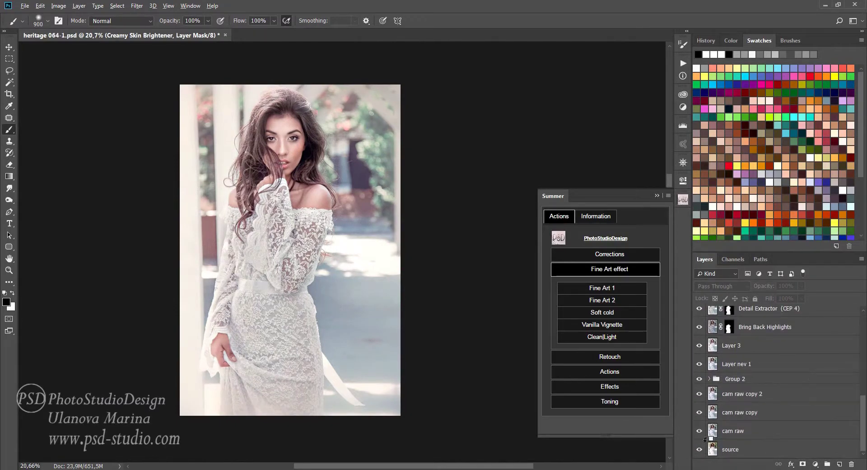
left_click(698, 449, "alt")
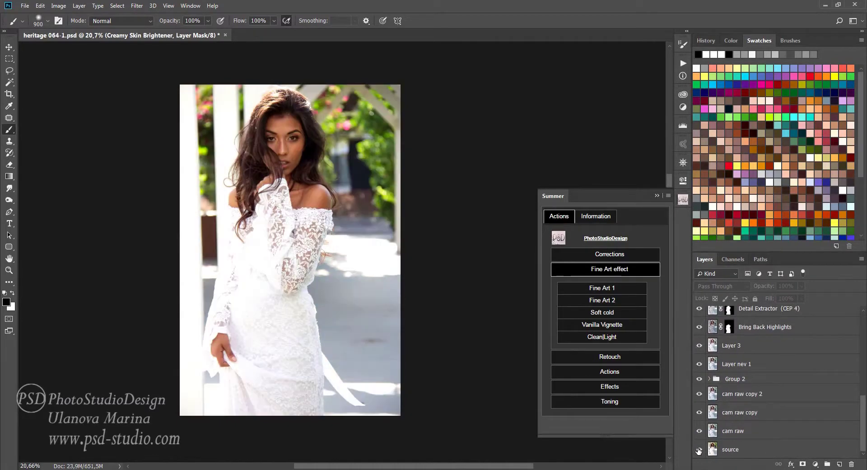
left_click(699, 449, "alt")
left_click(699, 449, "alt")
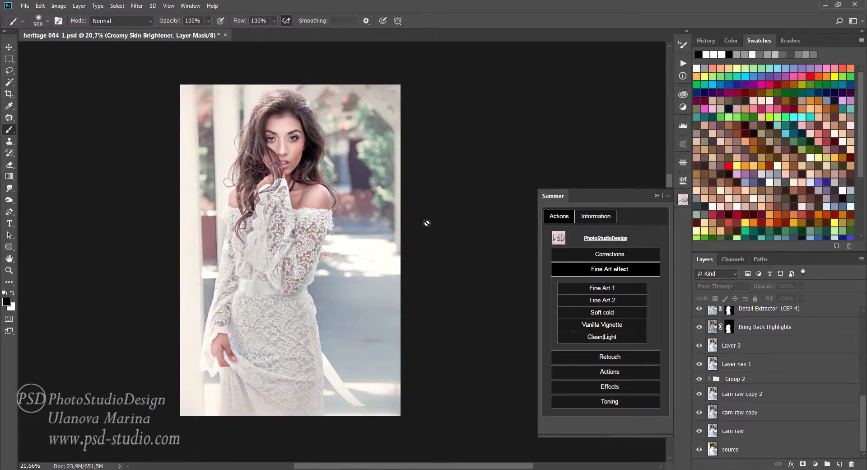